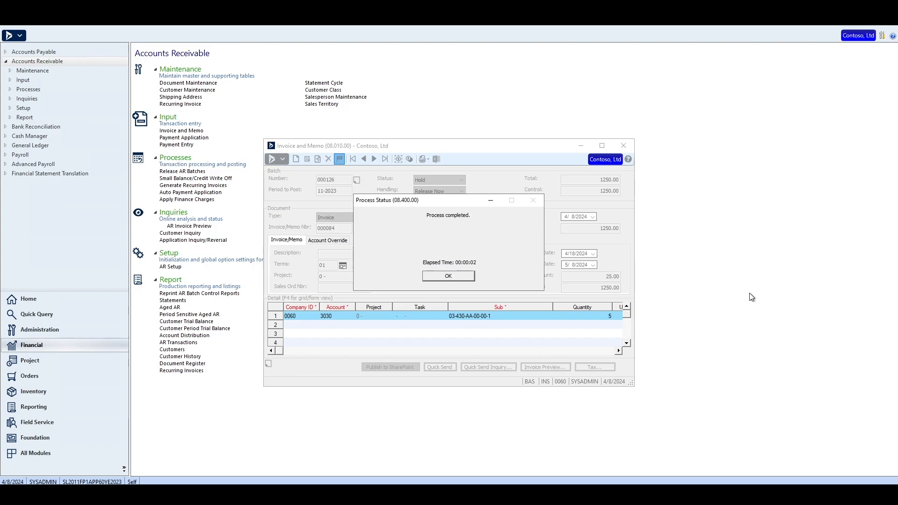
- Acknowledge the completed invoice release, close that entry and start a fresh Invoice and Memo entry
left_click(464, 279)
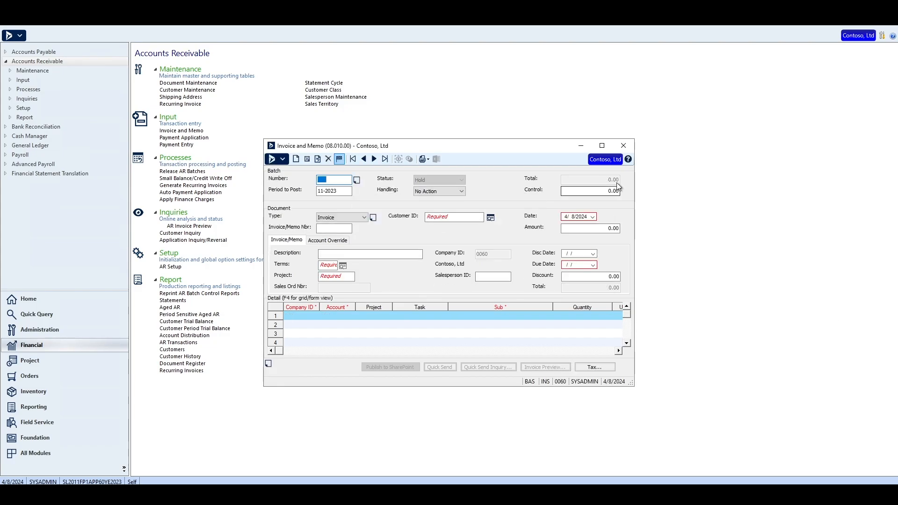
left_click(624, 146)
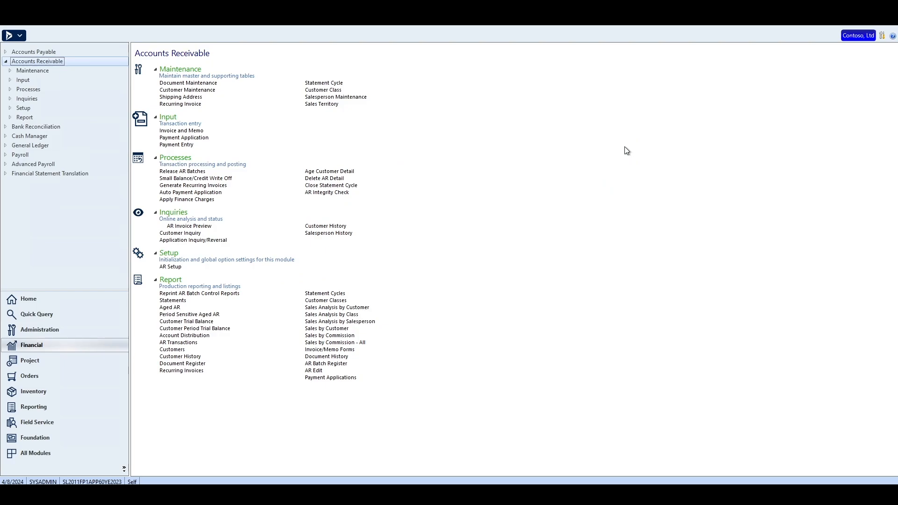
left_click(173, 130)
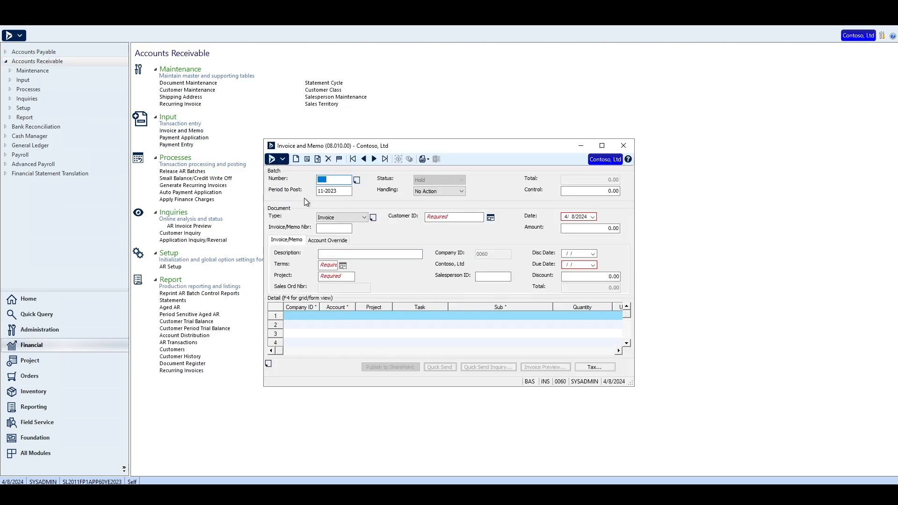
- Set the document type to Credit Memo and choose Trey Research as the customer
left_click(363, 218)
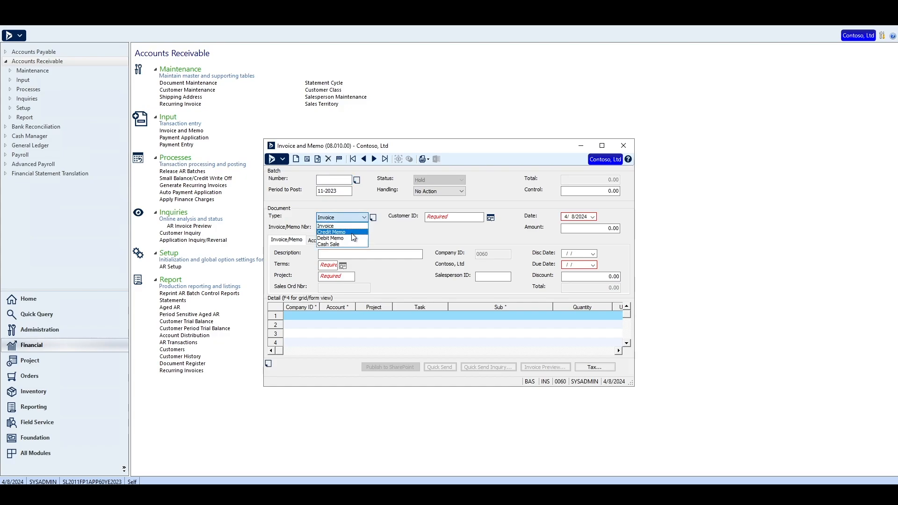
left_click(352, 233)
double_click(472, 218)
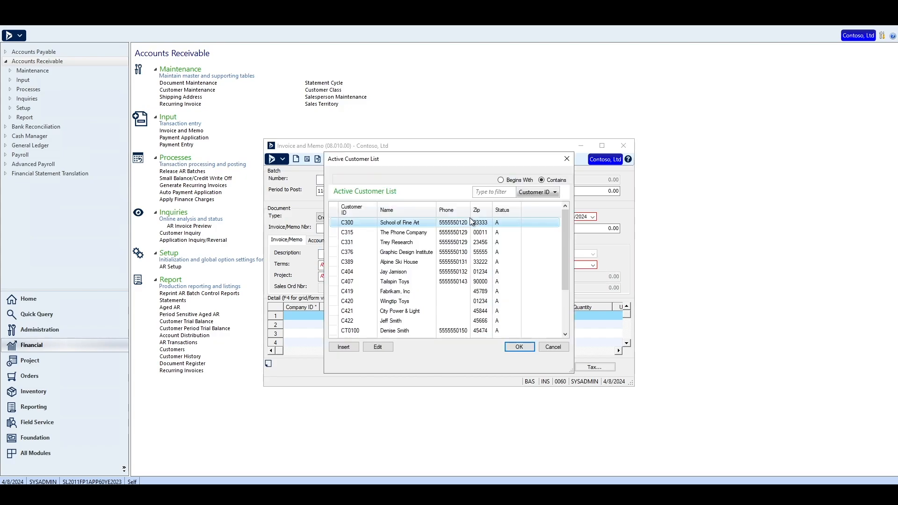
left_click(420, 242)
left_click(518, 346)
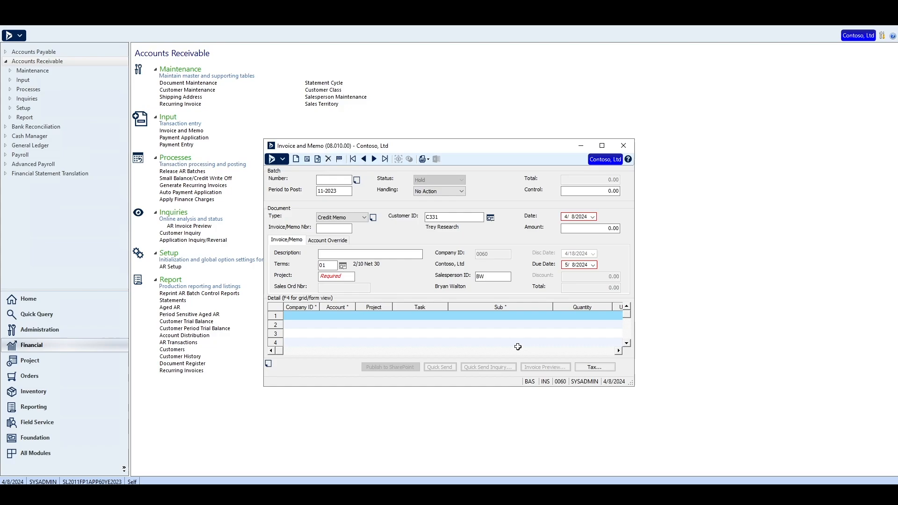
- Fill the first detail line of the credit memo with quantity 1 and unit price 90
left_click(302, 316)
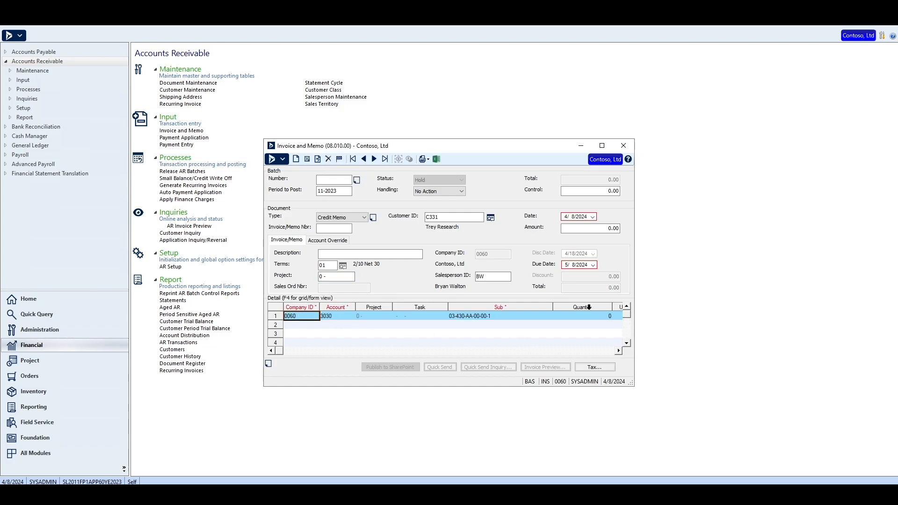
left_click(591, 317)
type("1")
key("Tab")
type("90")
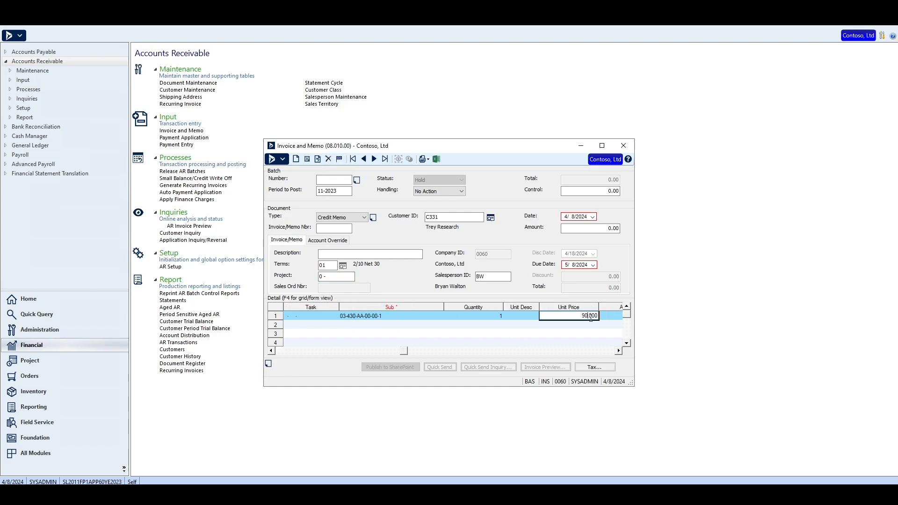
key("Tab")
- Set both the credit memo's document amount and the batch control total to 90
left_click(594, 228)
type("90")
left_click(594, 191)
type("90")
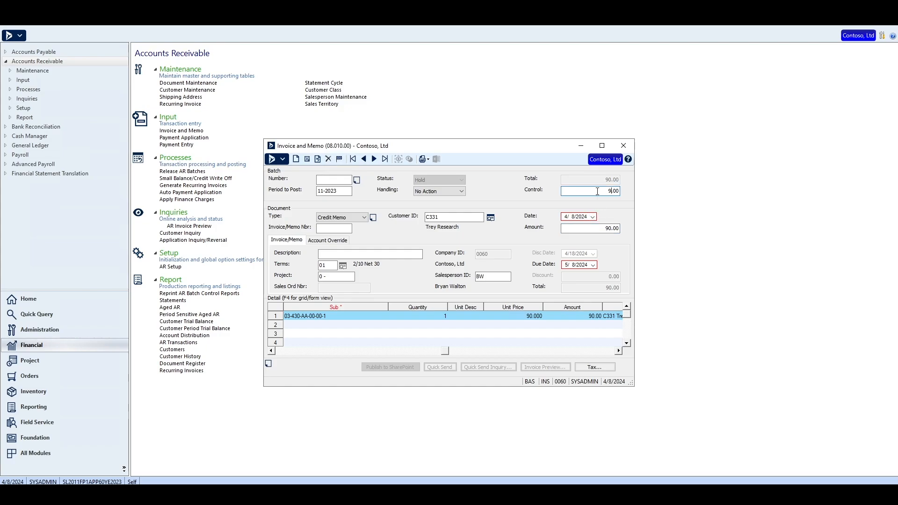
- Set the credit memo batch's handling to Release Now, save it, finish it at Batch level and close the entry window
left_click(463, 192)
left_click(308, 159)
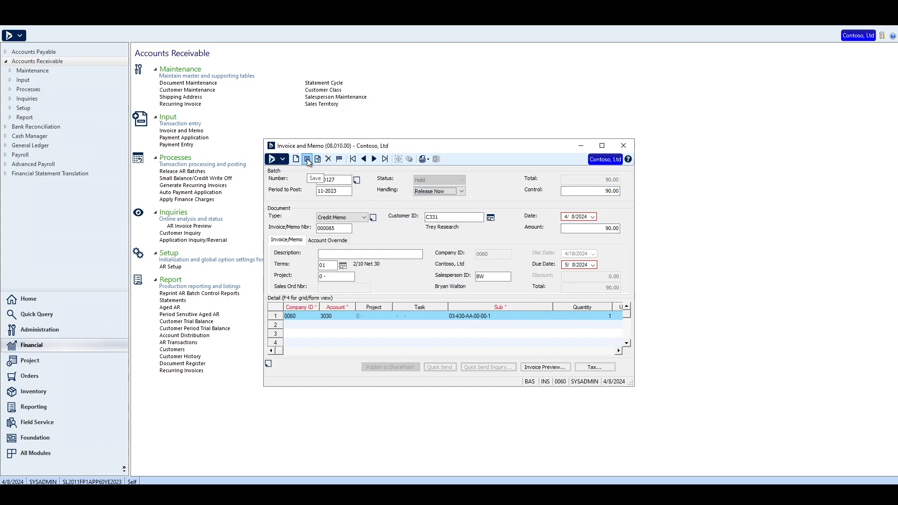
left_click(340, 160)
left_click(422, 250)
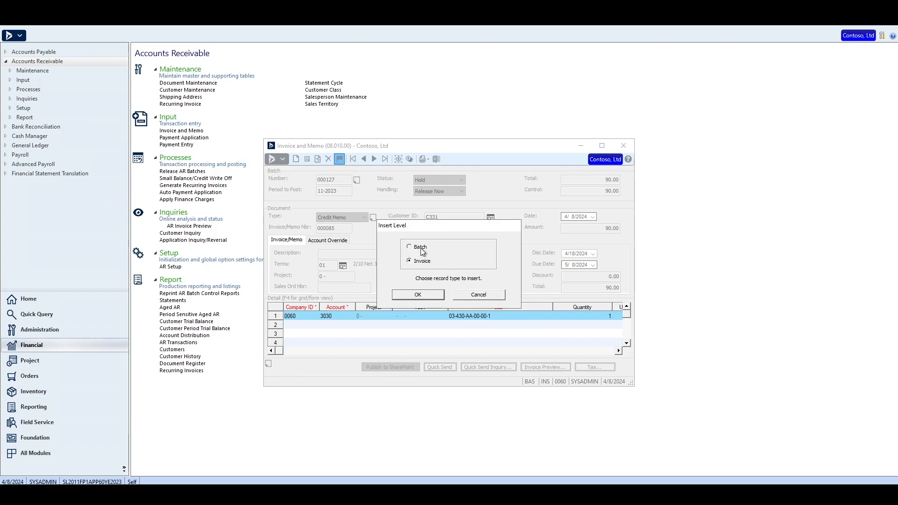
left_click(427, 296)
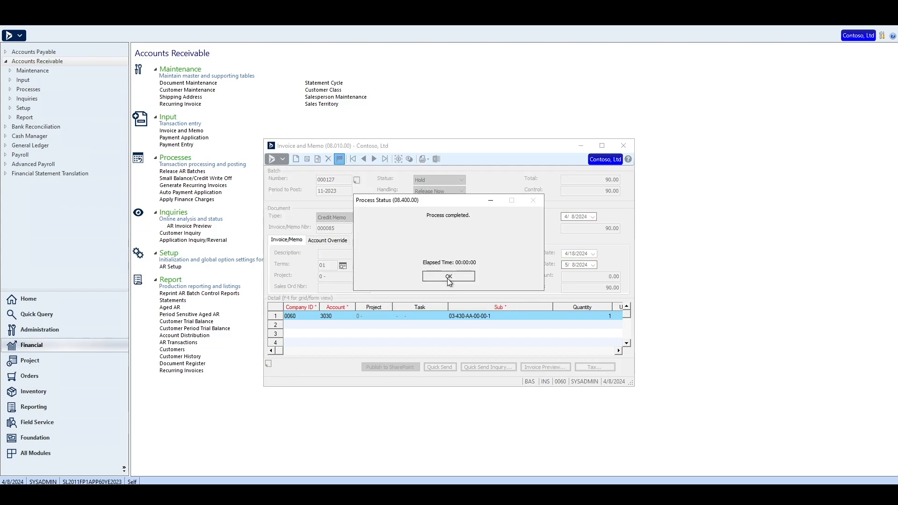
left_click(448, 277)
left_click(624, 145)
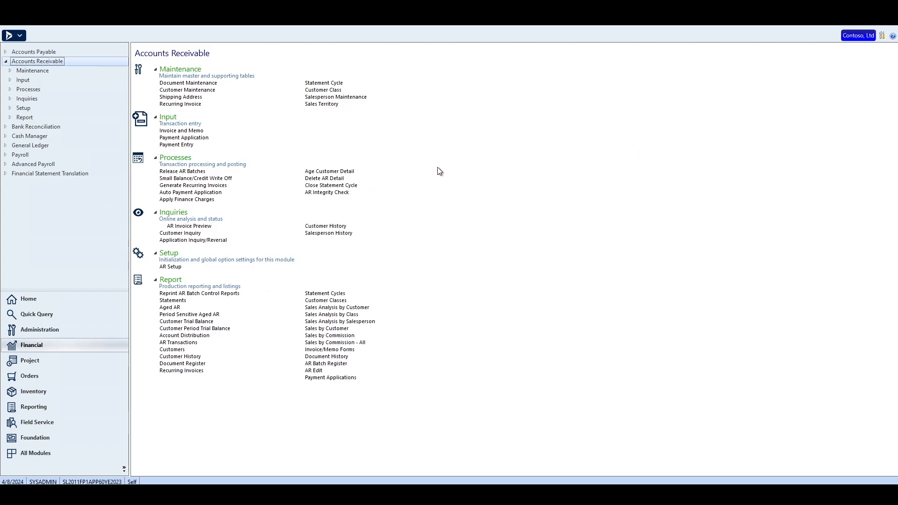
- Open Payment Application and choose Trey Research as the customer
left_click(199, 138)
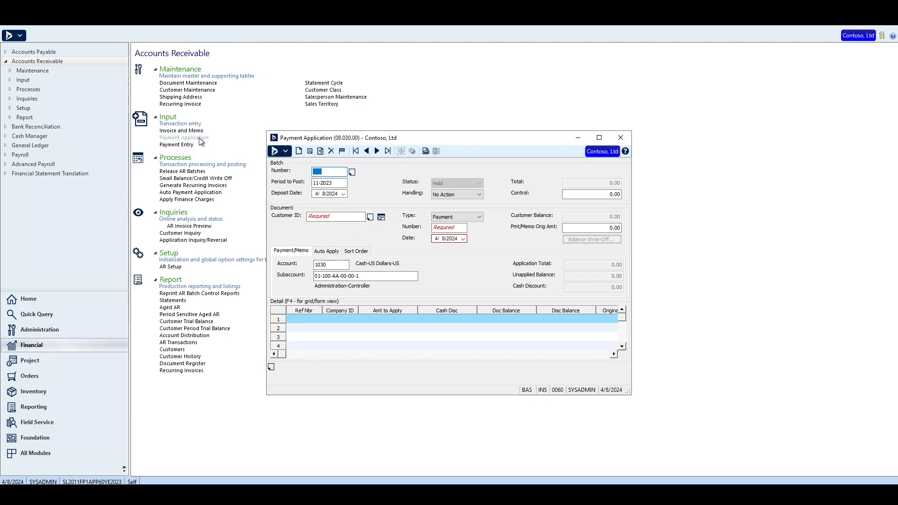
left_click(335, 216)
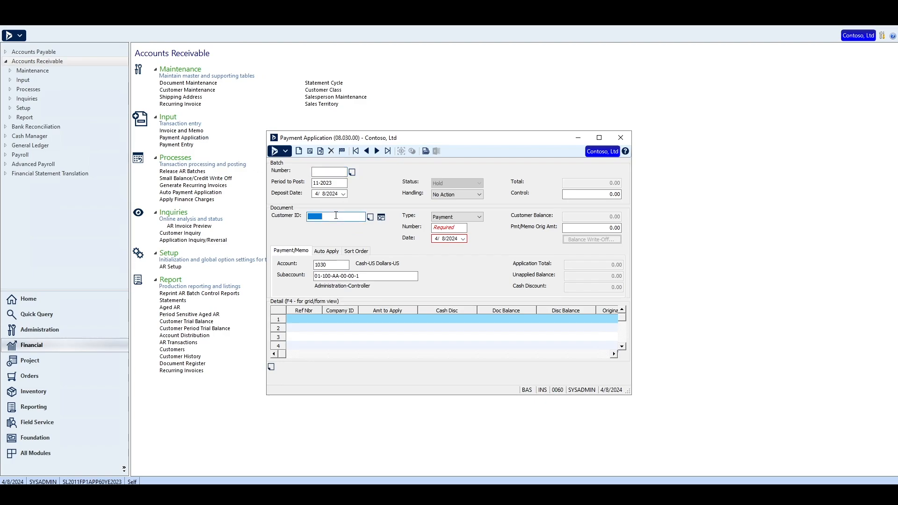
key("F3")
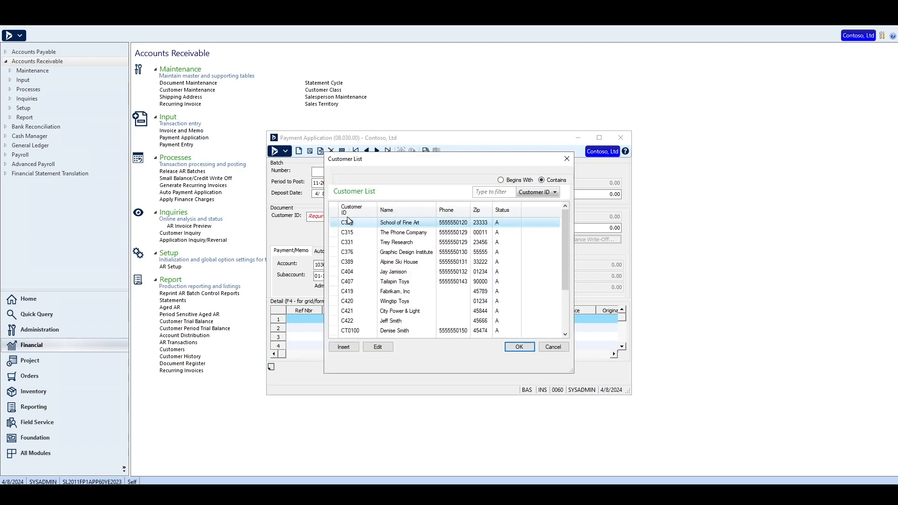
left_click(357, 242)
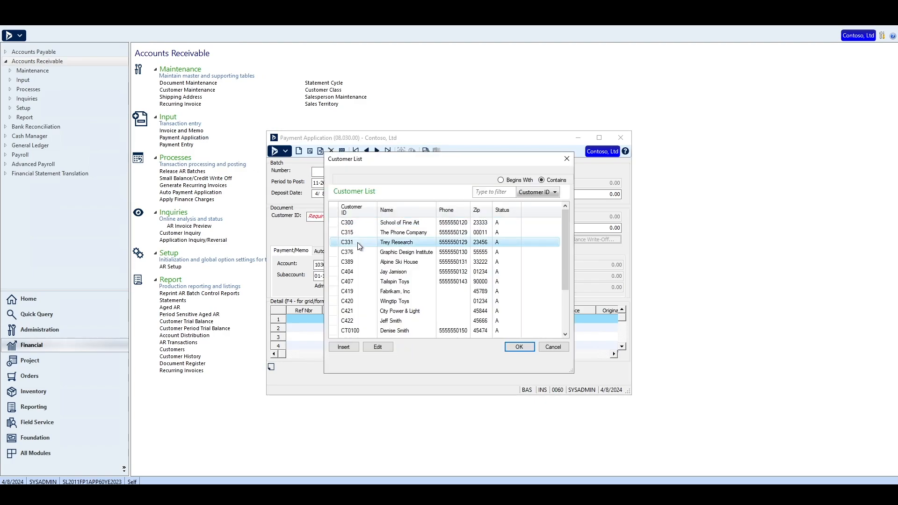
left_click(524, 348)
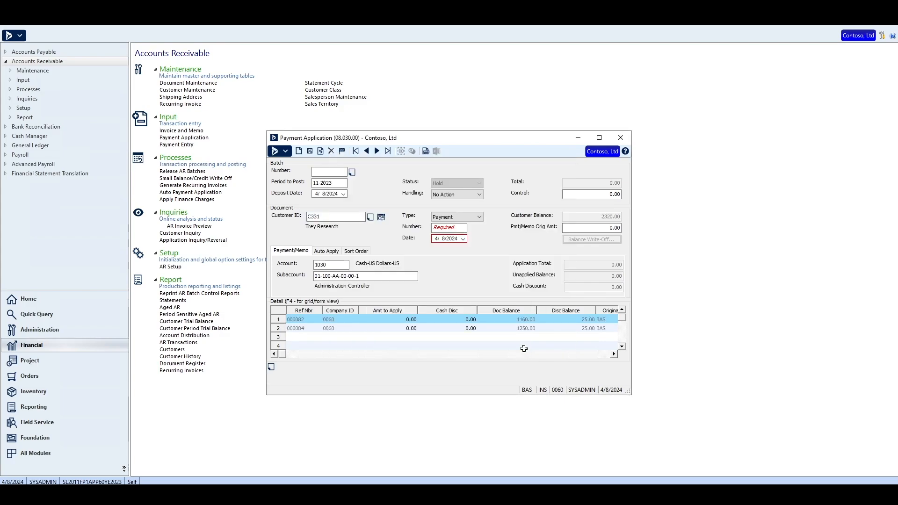
- Set the document type to Credit Memo and choose the customer's unapplied 90.00 memo as the document to apply
left_click(479, 217)
left_click(472, 232)
left_click(448, 228)
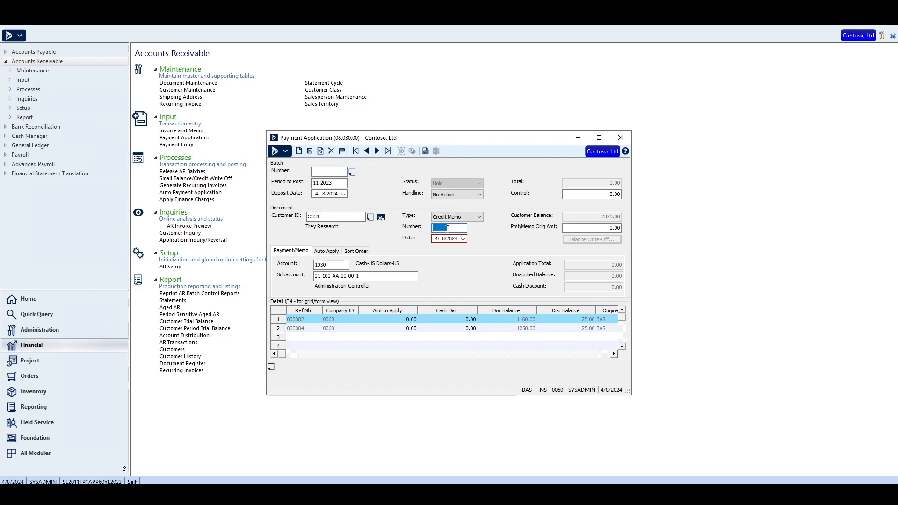
key("F3")
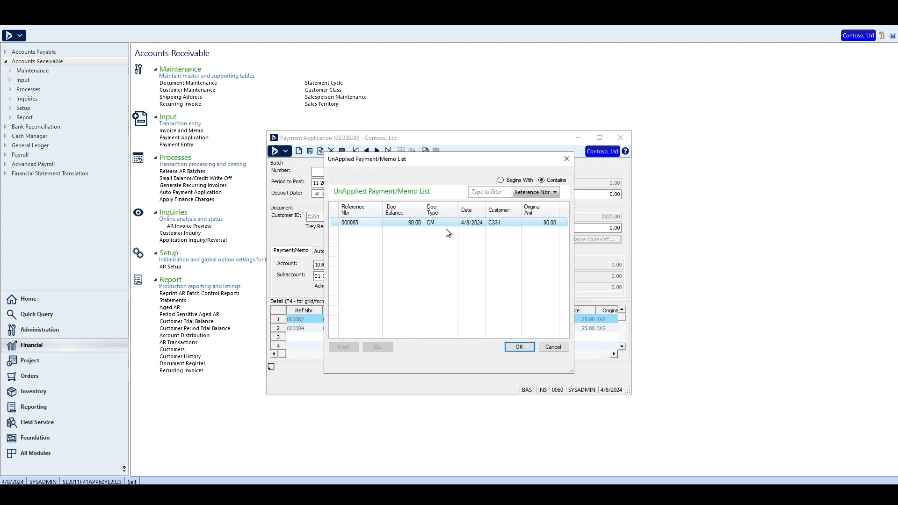
left_click(520, 347)
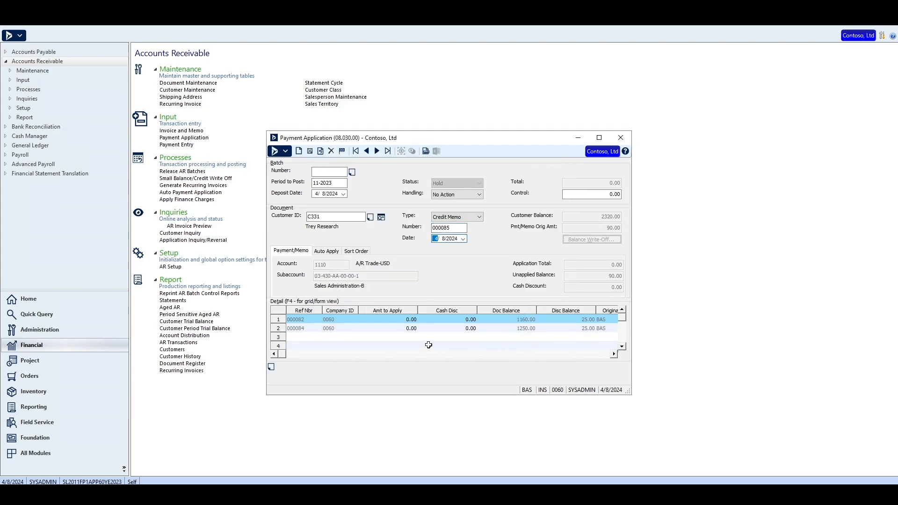
- Apply 90.00 of the credit memo to the second listed invoice
left_click(304, 330)
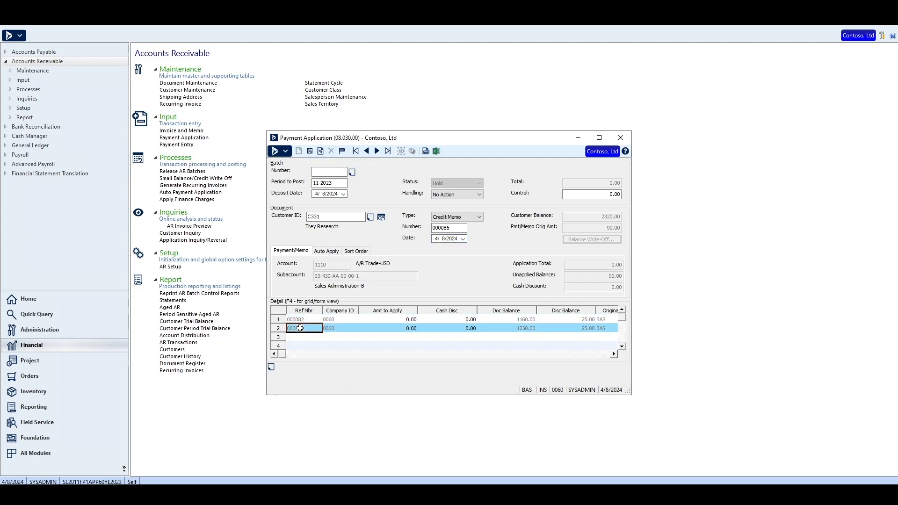
double_click(400, 328)
key("Tab")
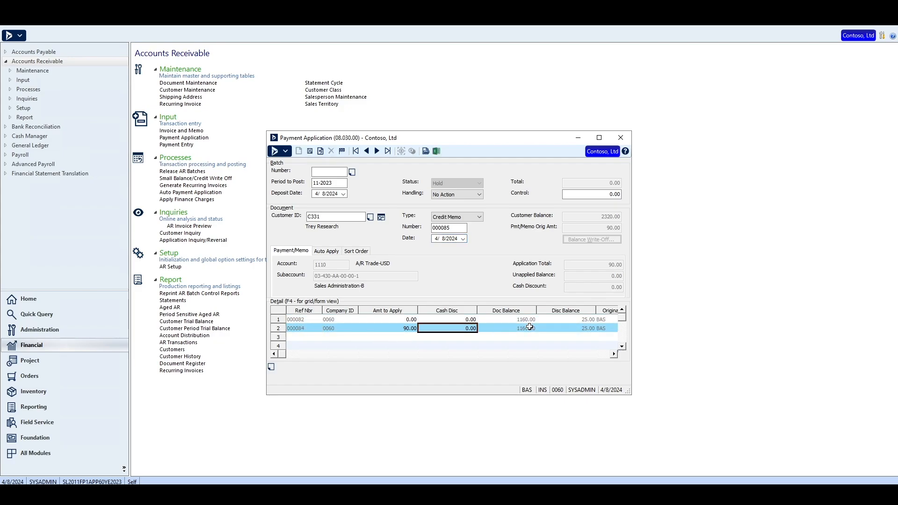
- Set the payment application's handling to Release Now, finish it at Batch level and acknowledge the completed process
left_click(458, 193)
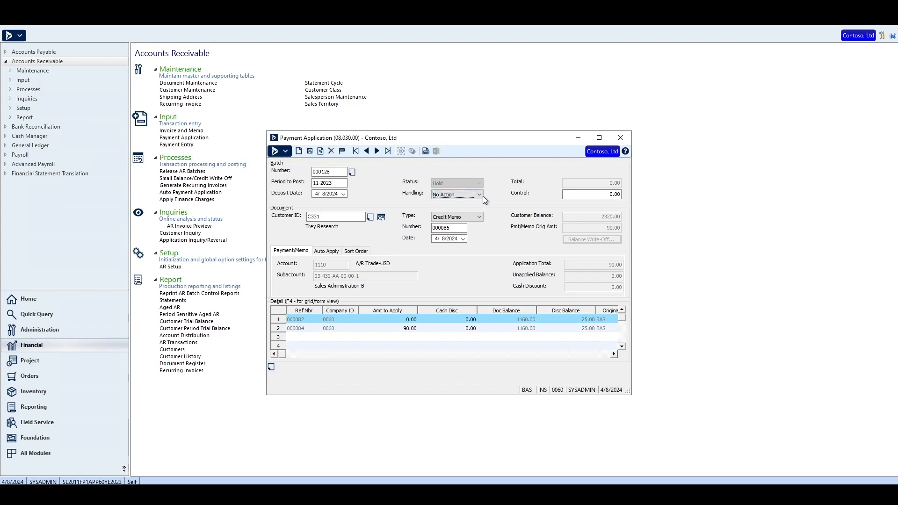
key("Insert")
left_click(417, 247)
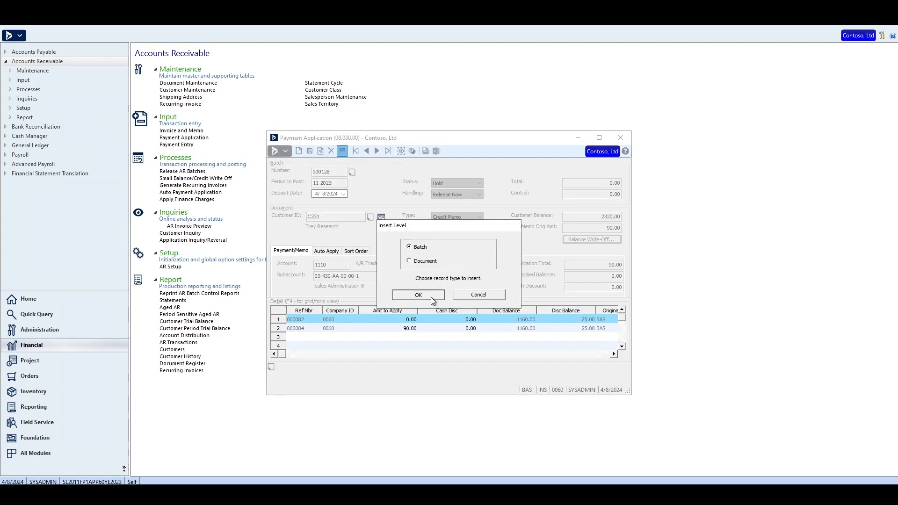
left_click(431, 296)
left_click(440, 277)
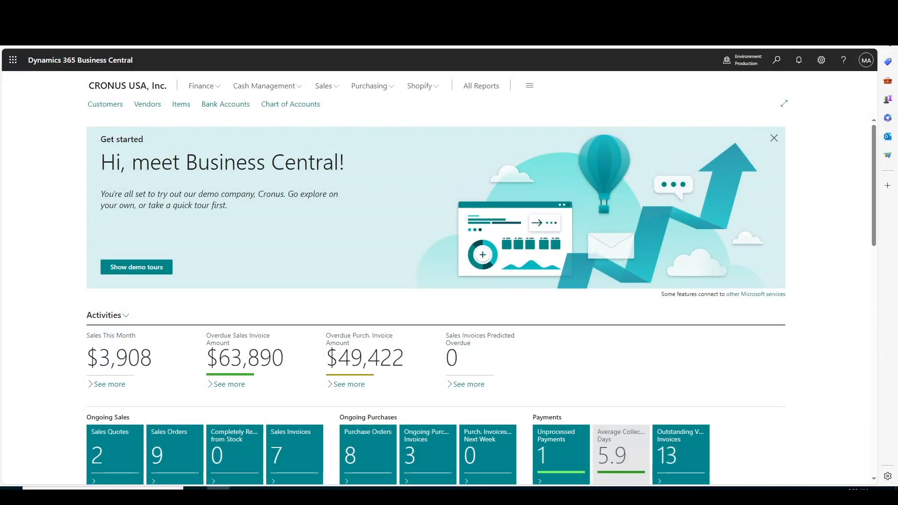
- Switch to Business Central, find Sales Journals, review the document types available for a journal line and return to the home page
left_click(776, 63)
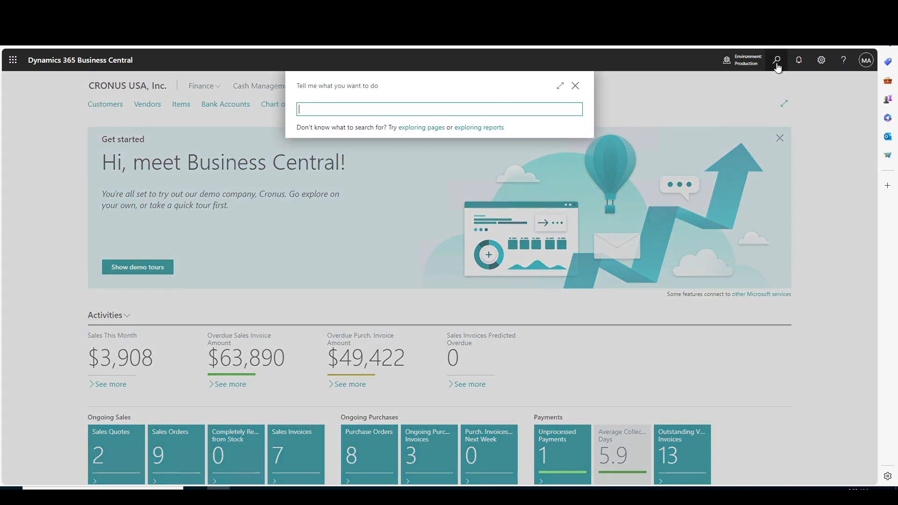
type("sales jour")
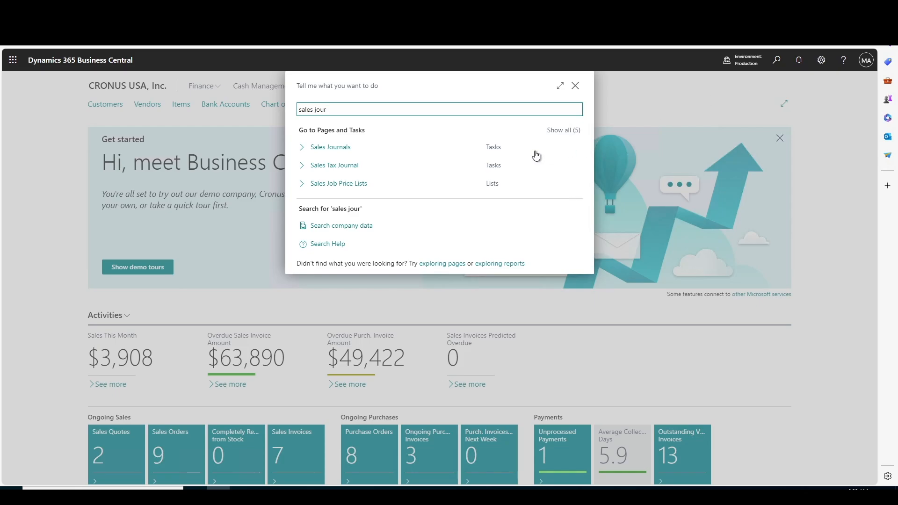
left_click(424, 154)
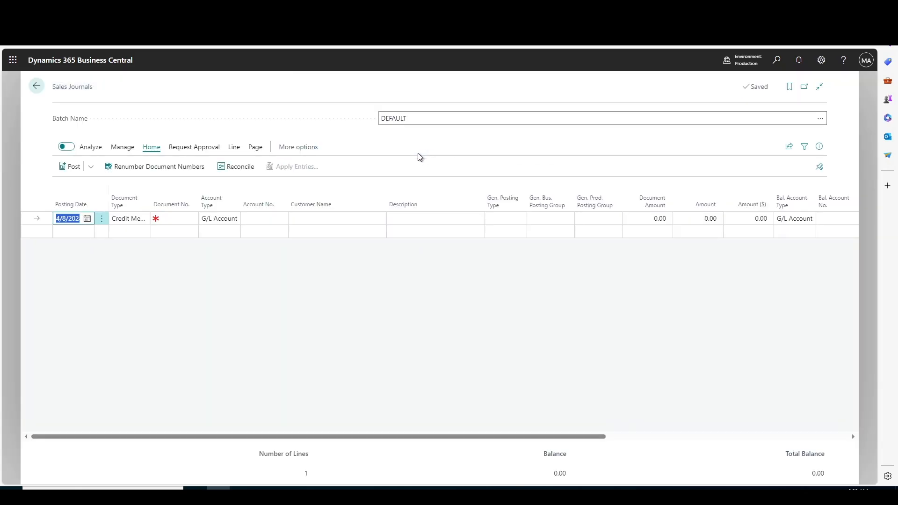
left_click(137, 219)
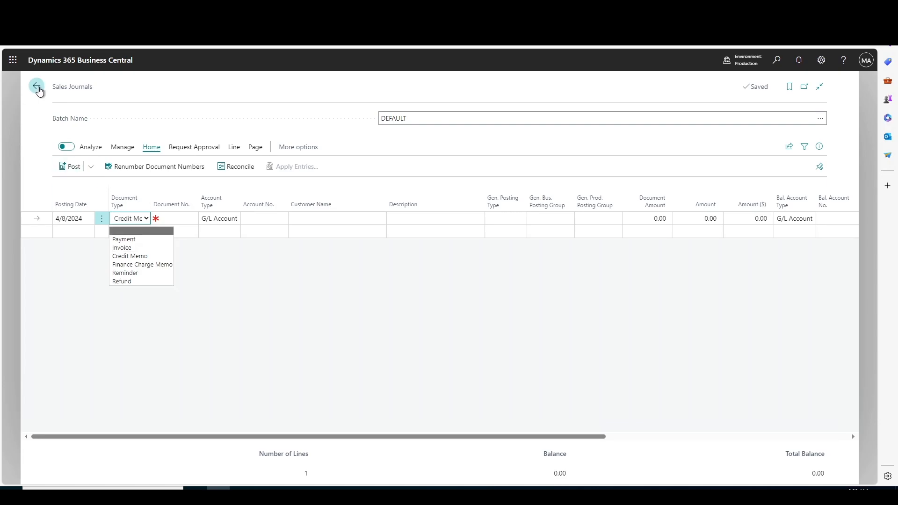
left_click(37, 88)
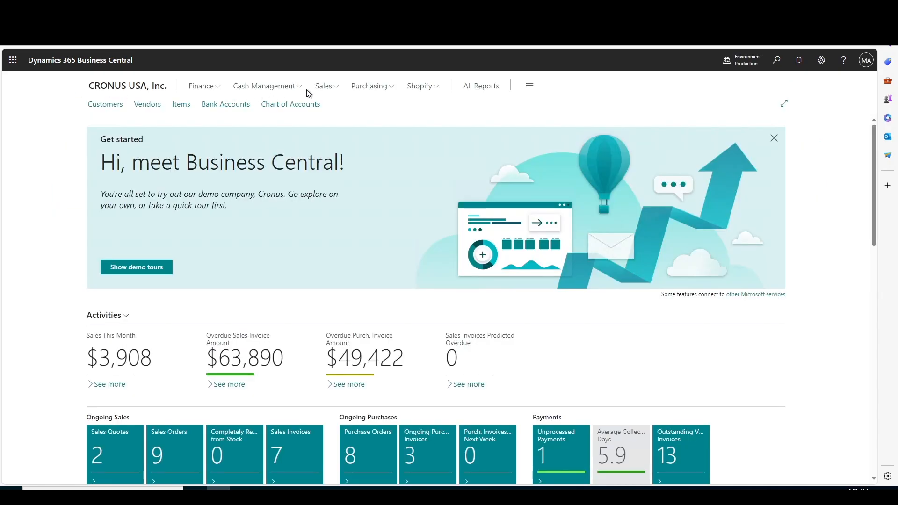
- Create a new sales invoice for the customer Trey Research
left_click(323, 86)
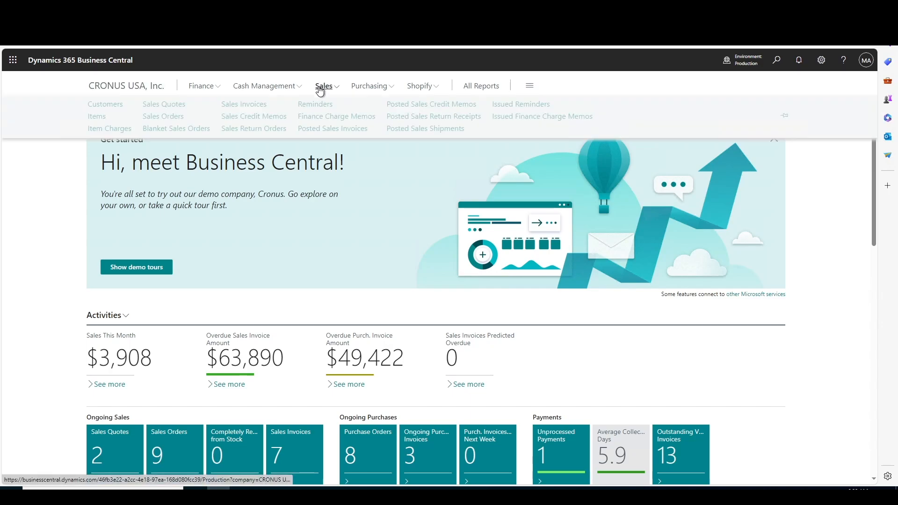
left_click(253, 107)
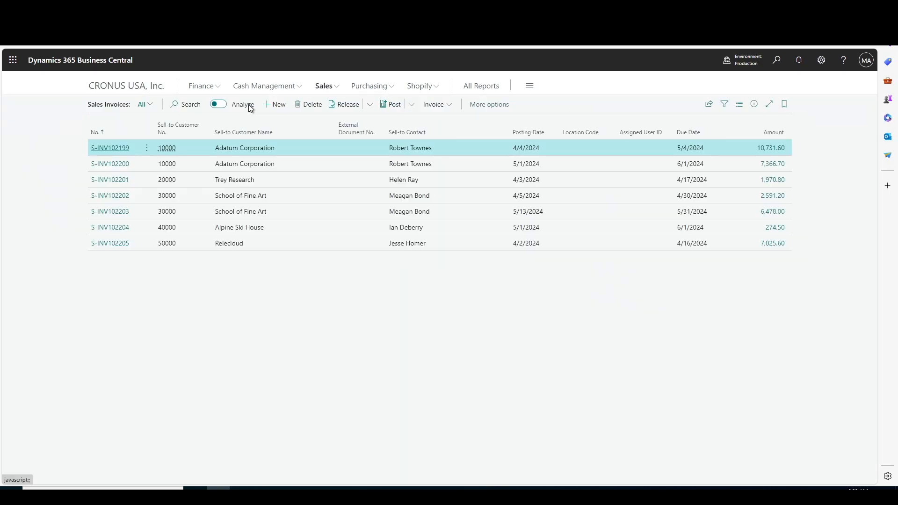
left_click(277, 106)
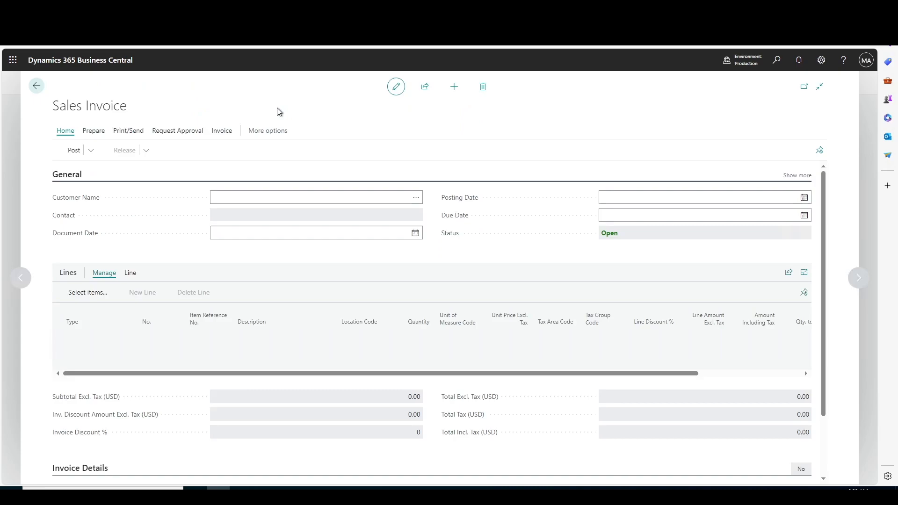
left_click(416, 197)
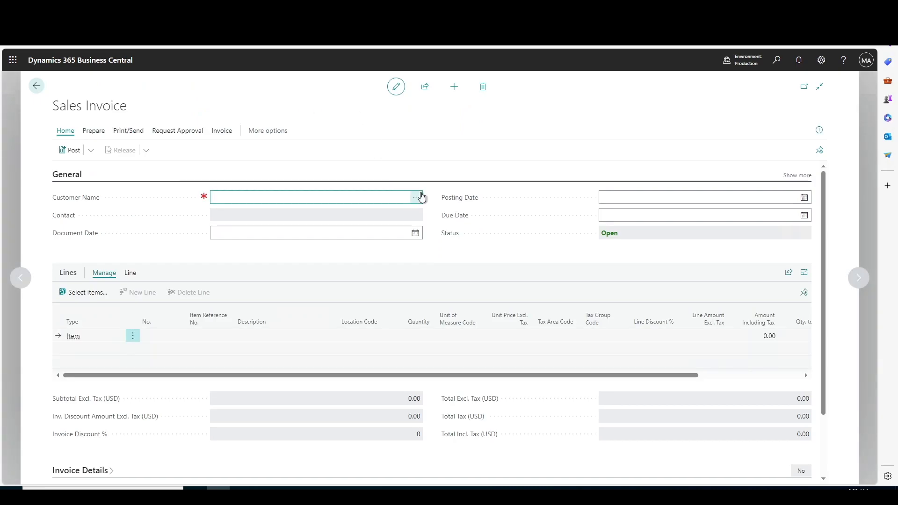
left_click(398, 213)
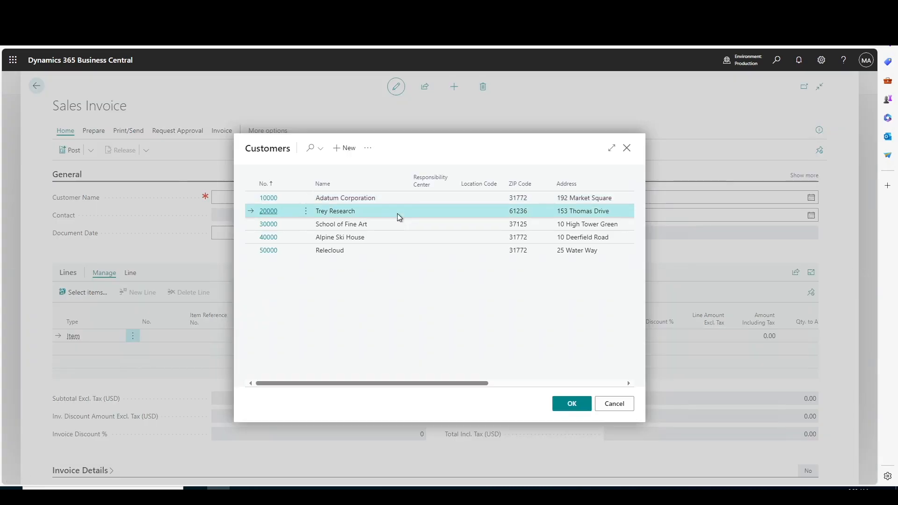
left_click(566, 403)
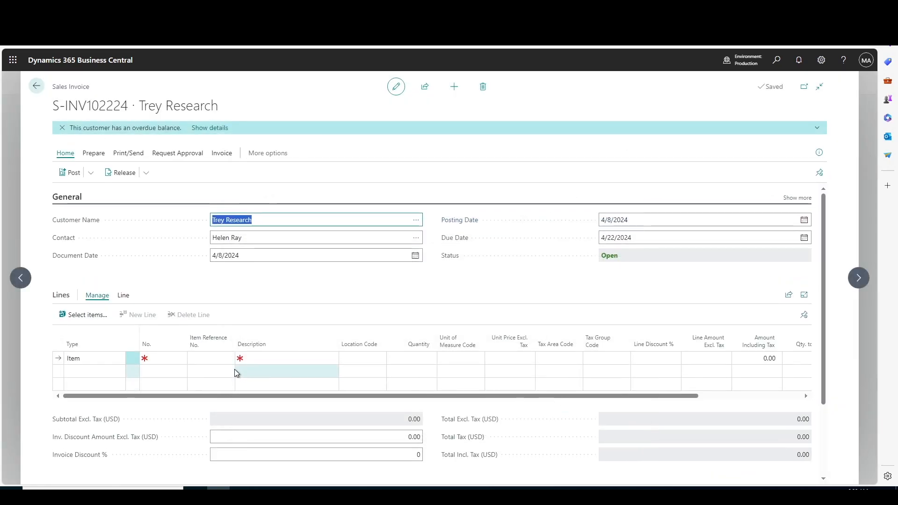
- Add item 1900-S, PARIS Guest Chair, black, to the first invoice line with a quantity of 1
left_click(184, 359)
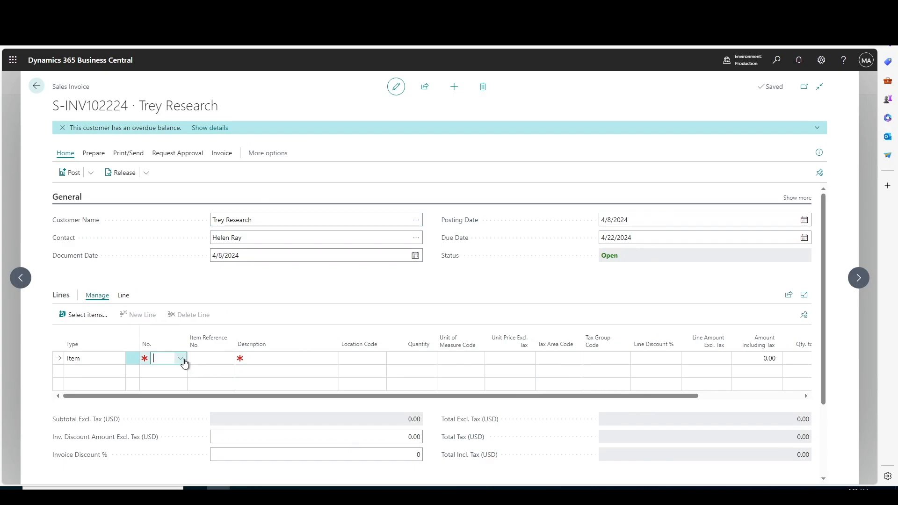
left_click(181, 359)
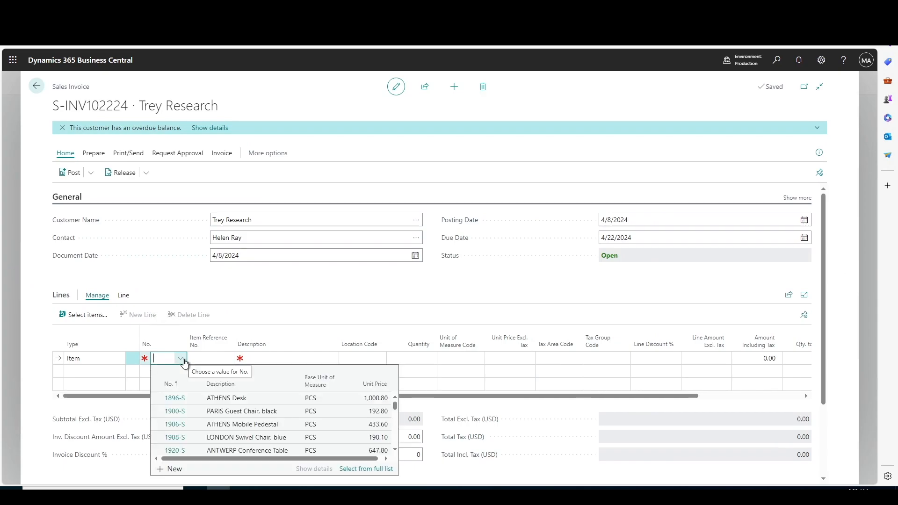
left_click(188, 415)
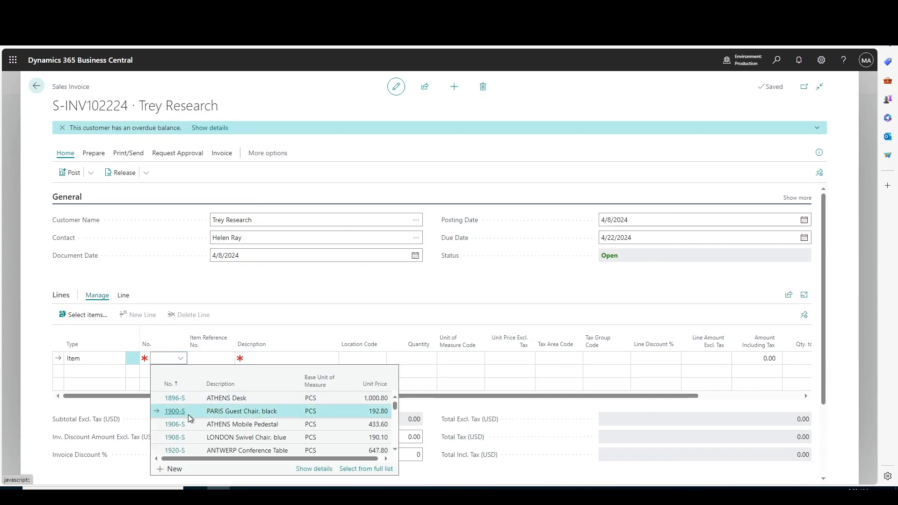
left_click(416, 359)
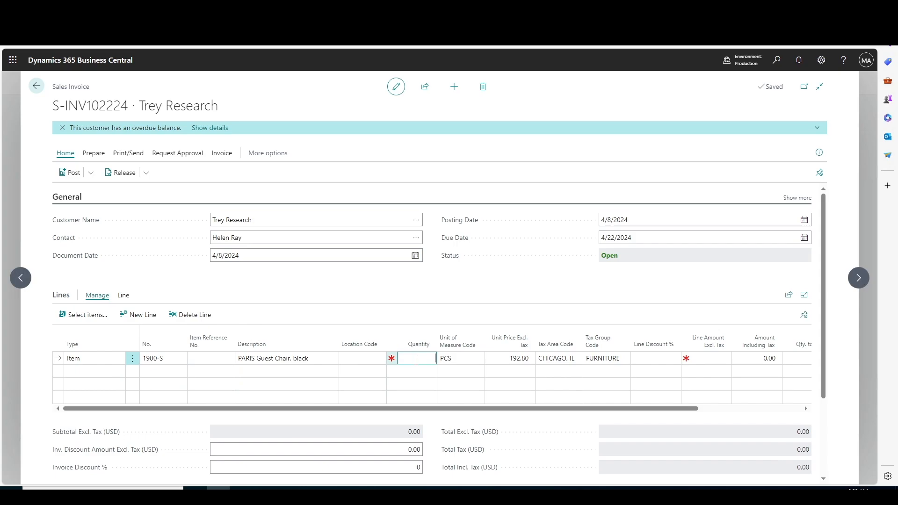
key("Tab")
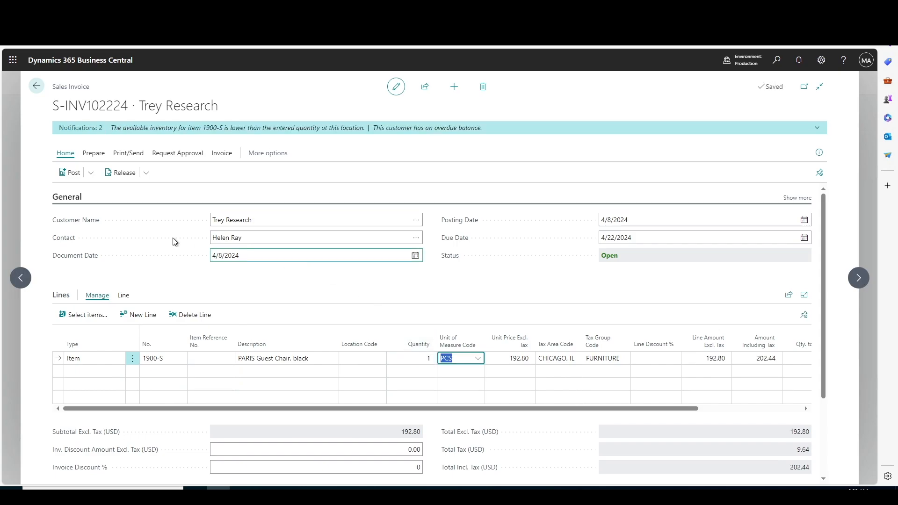
- Preview the invoice's posting, examine the accounts and amounts of its G/L entries, and return to the invoice
left_click(92, 173)
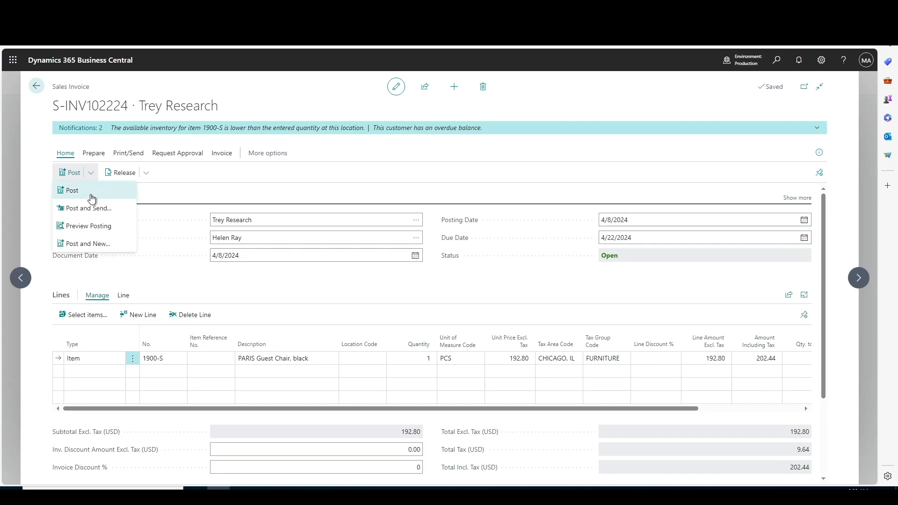
left_click(93, 226)
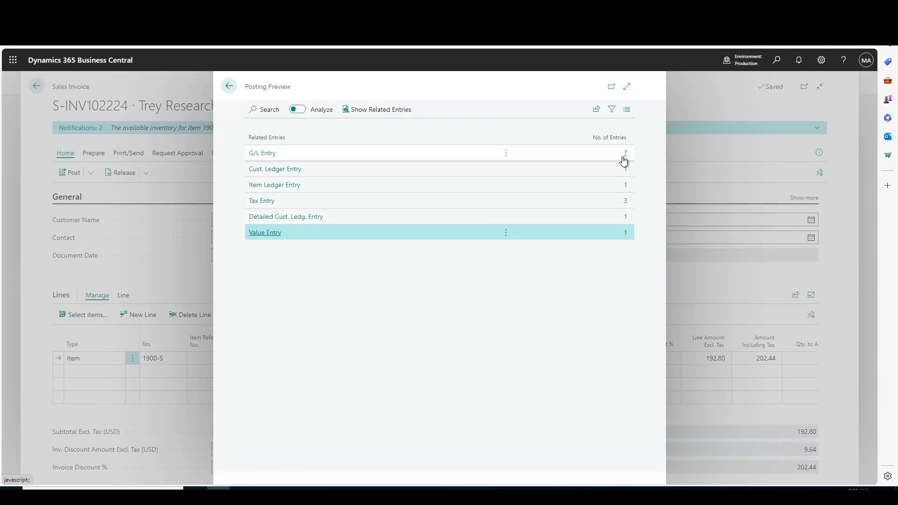
left_click(624, 159)
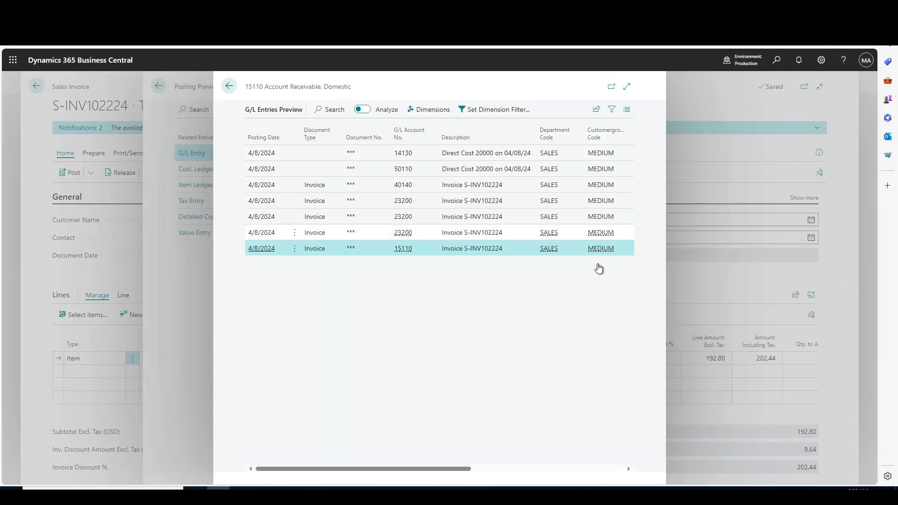
scroll(500, 470, "right", 5)
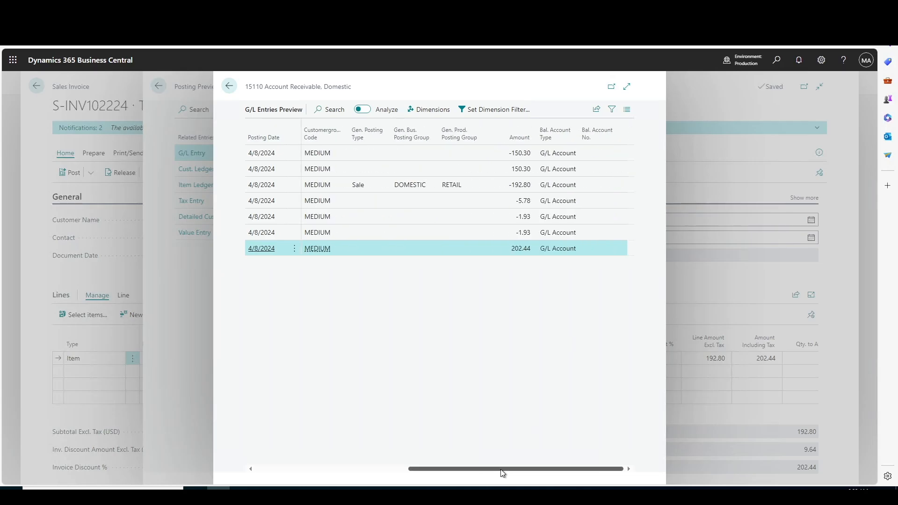
left_click(230, 88)
left_click(230, 89)
- Post the Trey Research sales invoice and decline to open the posted document
left_click(90, 173)
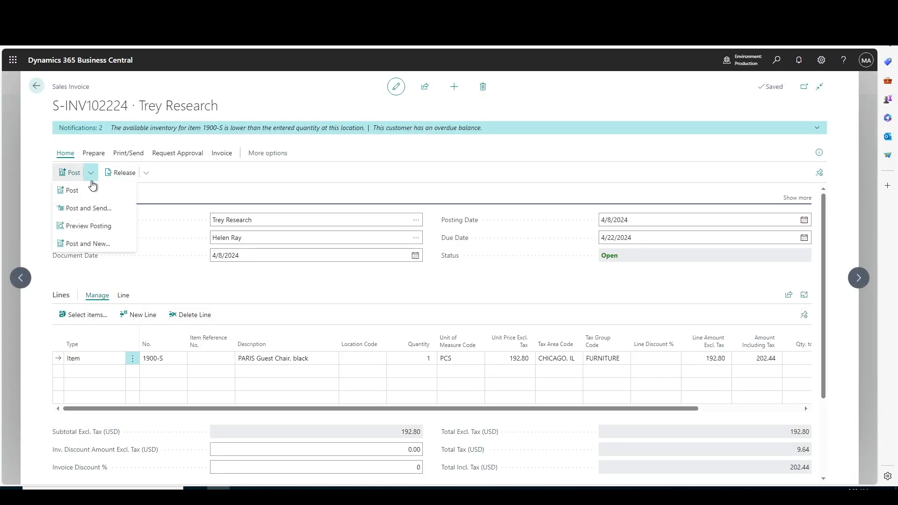
left_click(86, 192)
left_click(483, 300)
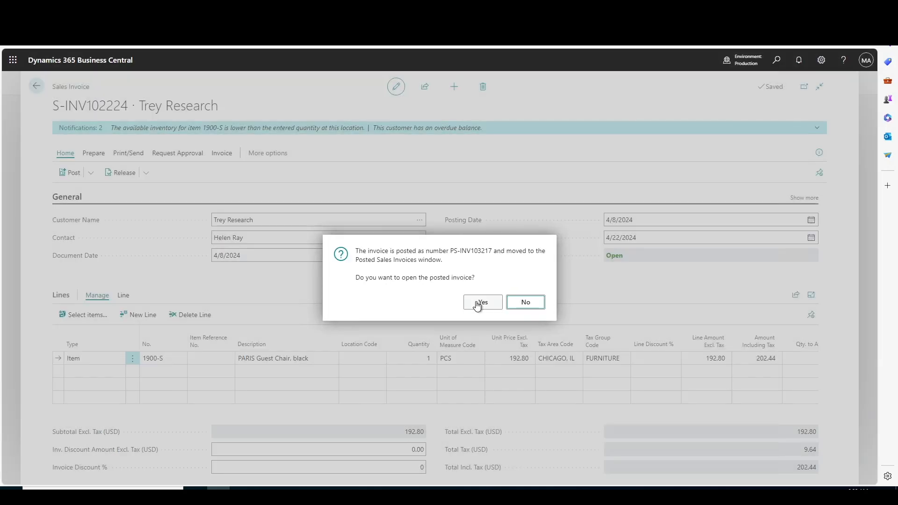
left_click(516, 302)
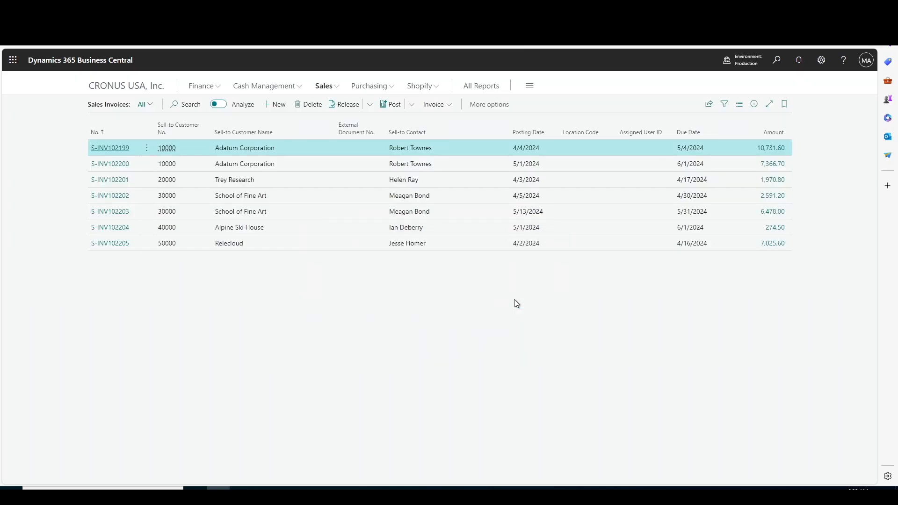
- Search for Sales Journals, check the Credit Memo document type on the journal line and return to the sales invoices list
left_click(778, 62)
type("sales jou")
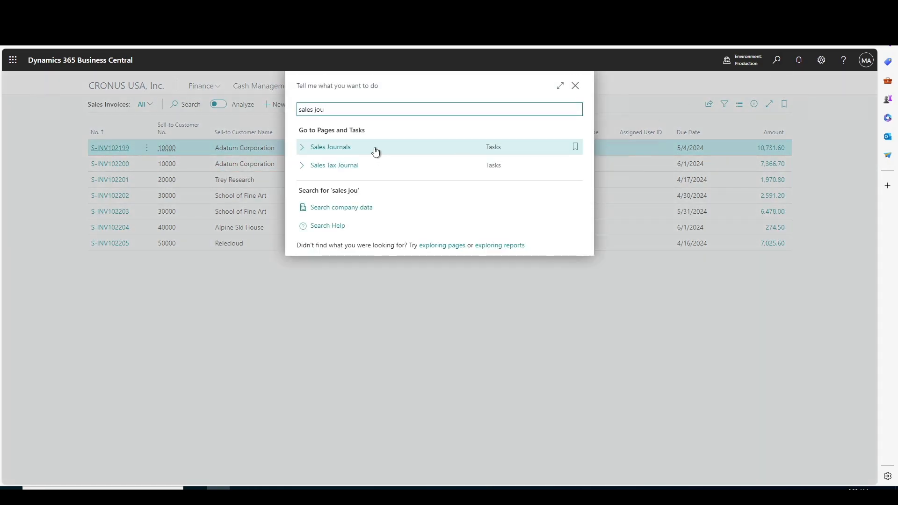
left_click(375, 151)
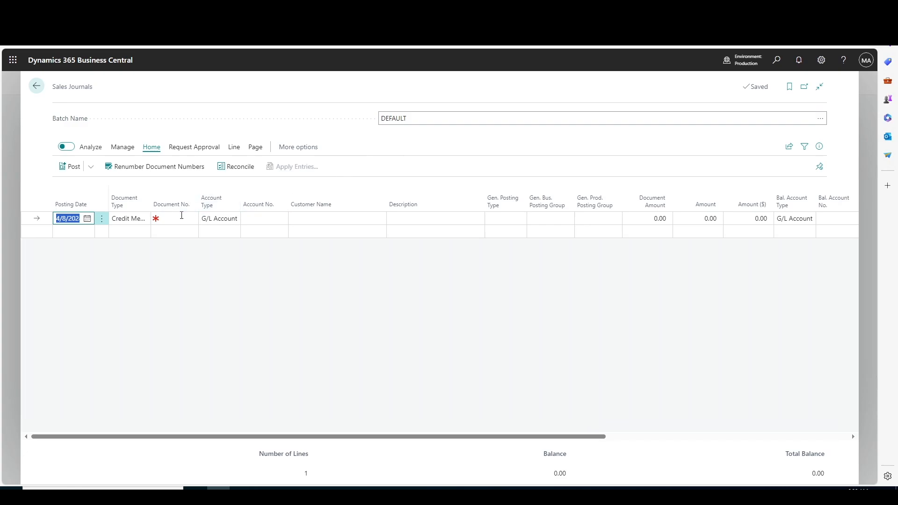
left_click(139, 222)
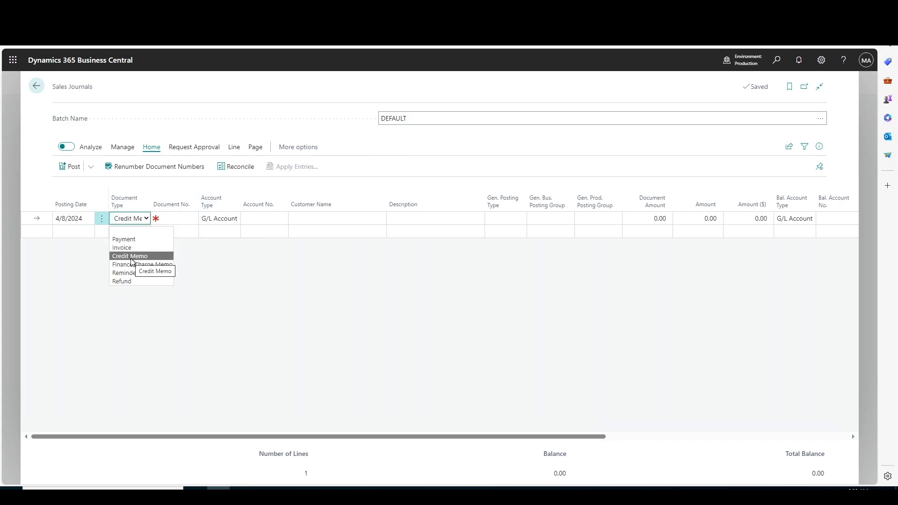
left_click(36, 86)
left_click(37, 85)
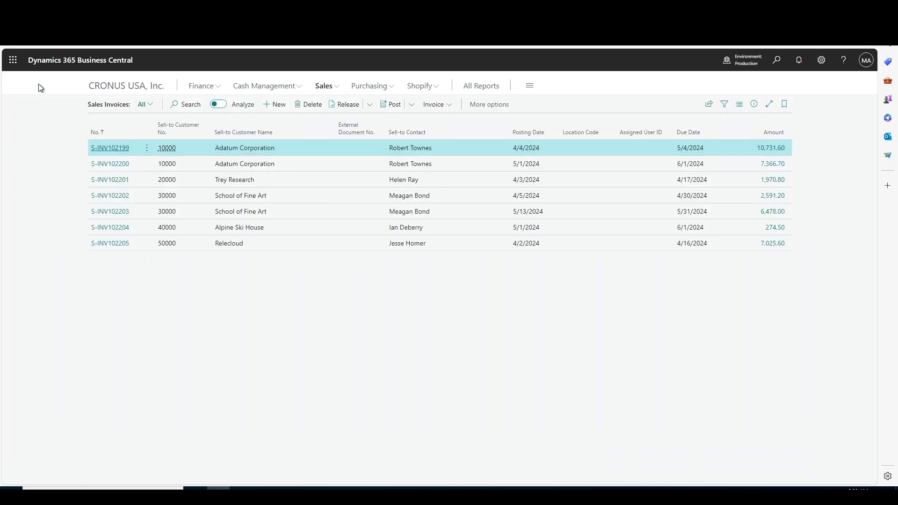
- Create a new sales credit memo for the customer Trey Research
left_click(330, 89)
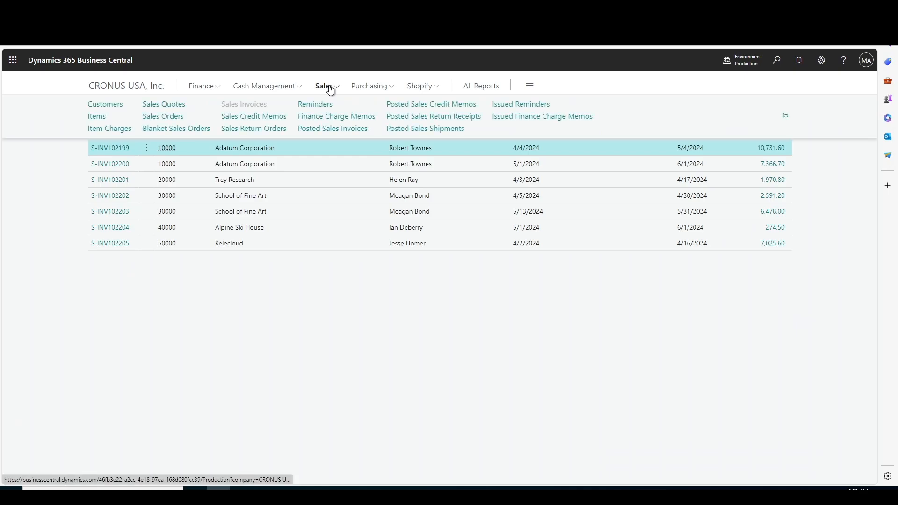
left_click(273, 121)
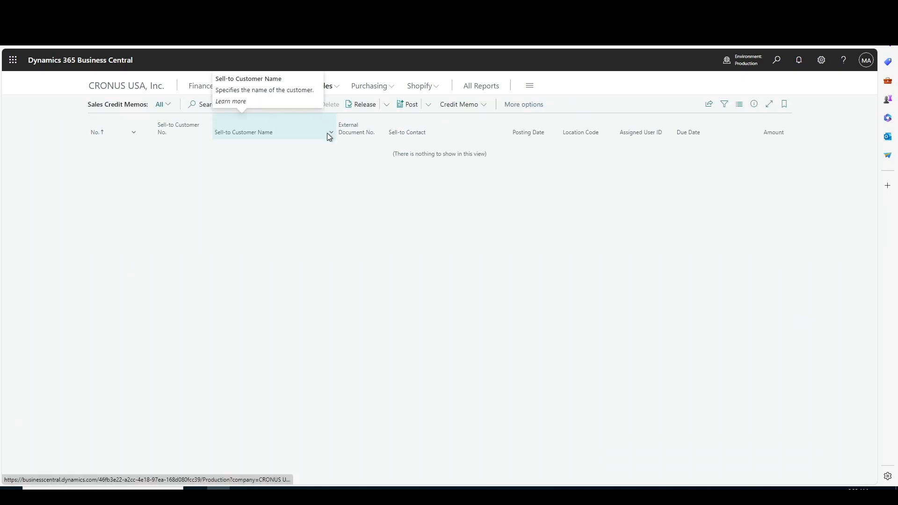
left_click(296, 106)
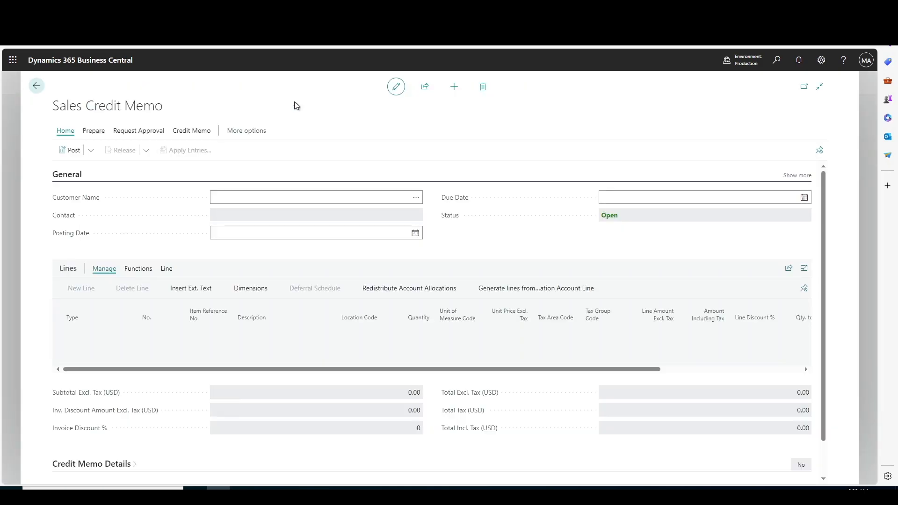
left_click(415, 200)
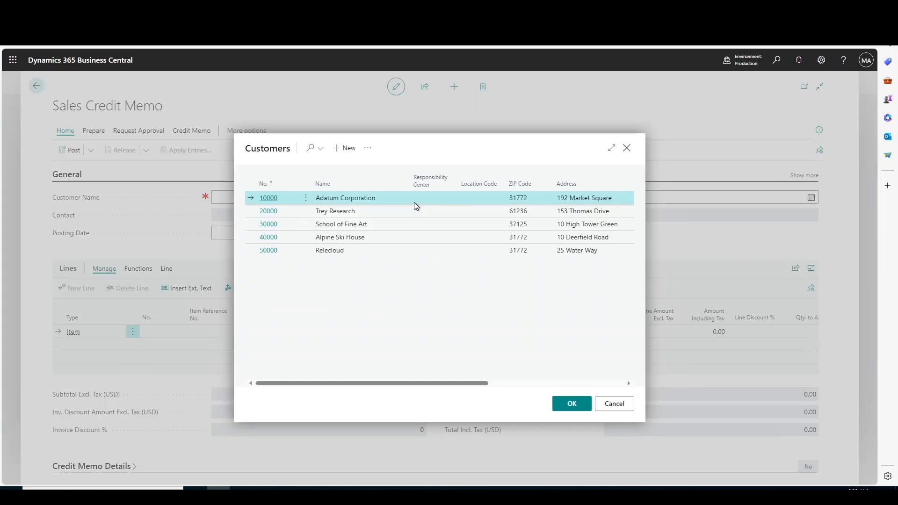
left_click(374, 214)
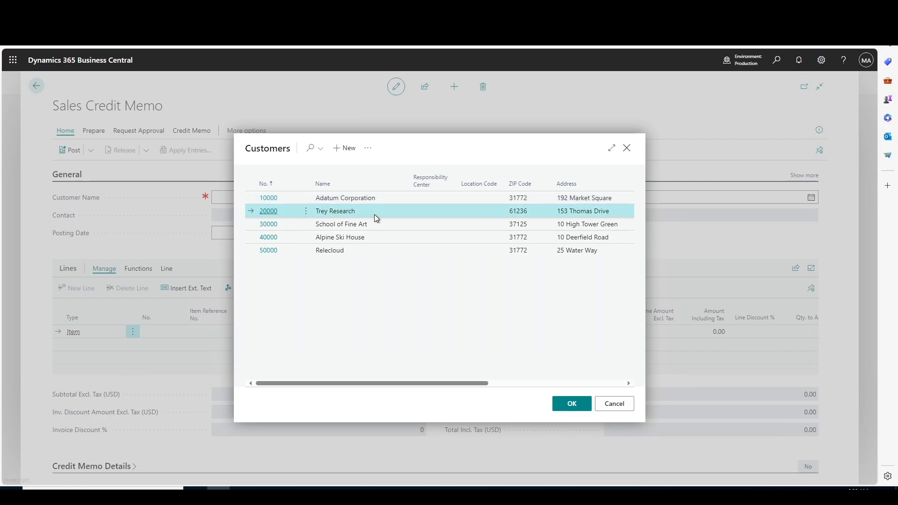
left_click(578, 410)
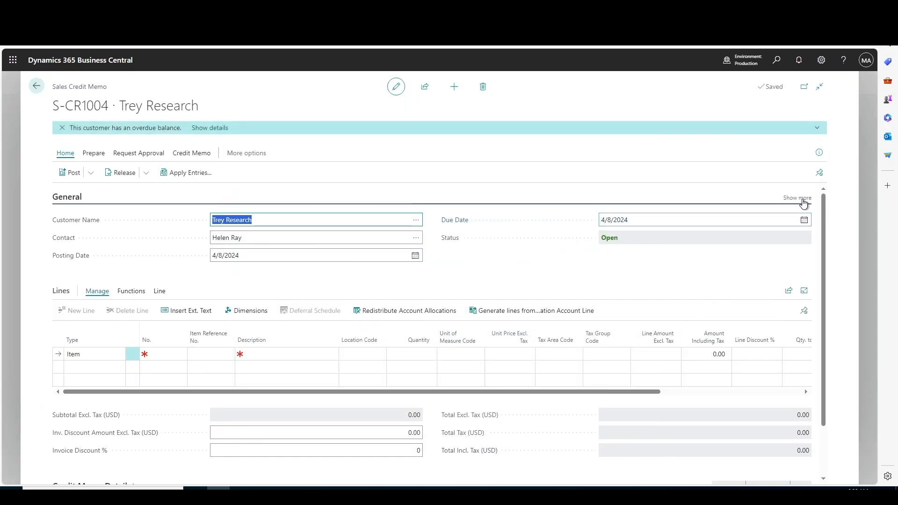
- Show the additional general fields, set Applies-to Doc. Type to Invoice and choose the customer's invoice dated 1/27/2024 as the document to apply to
left_click(803, 199)
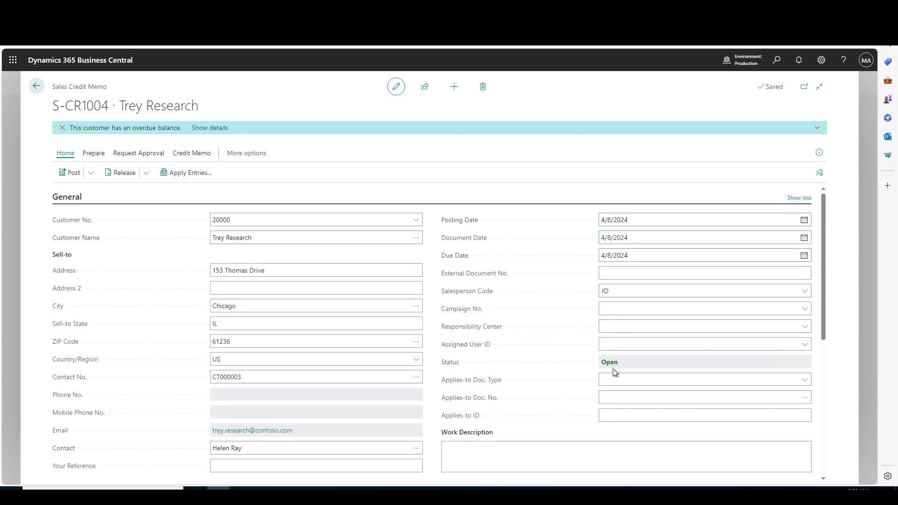
left_click(637, 380)
left_click(633, 408)
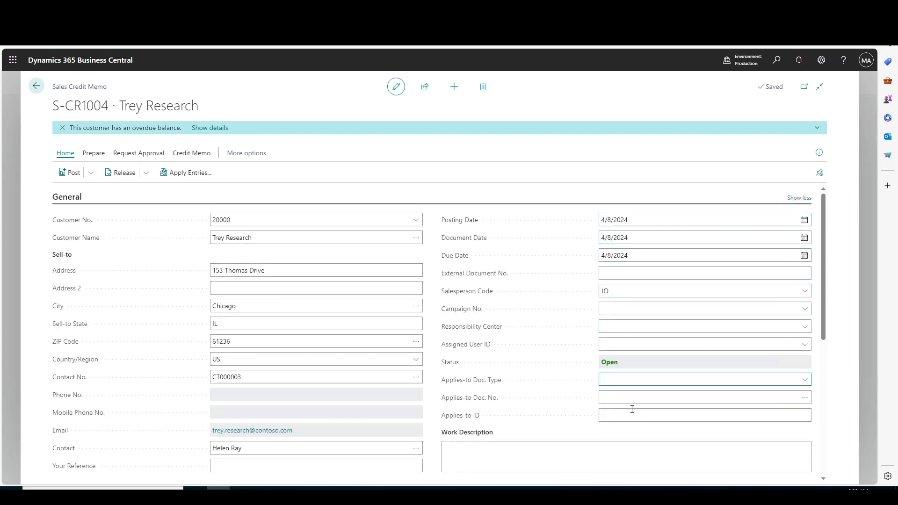
left_click(635, 398)
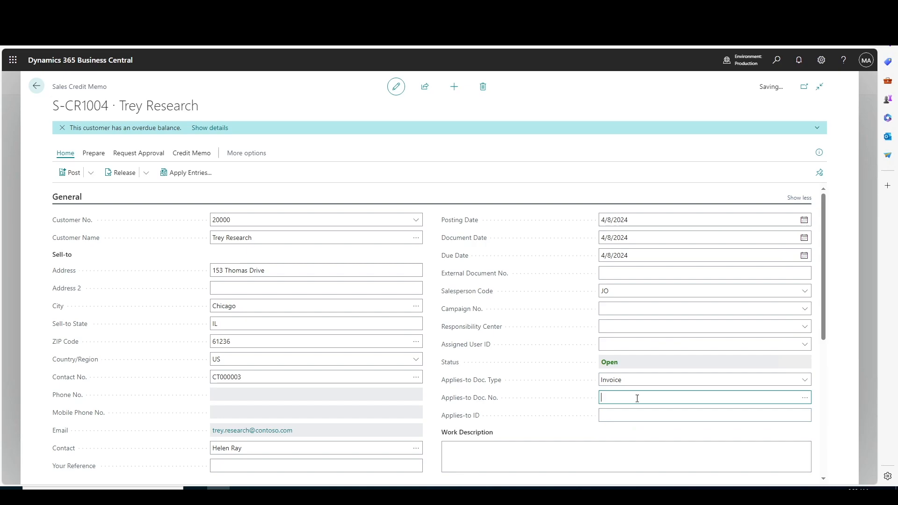
left_click(805, 398)
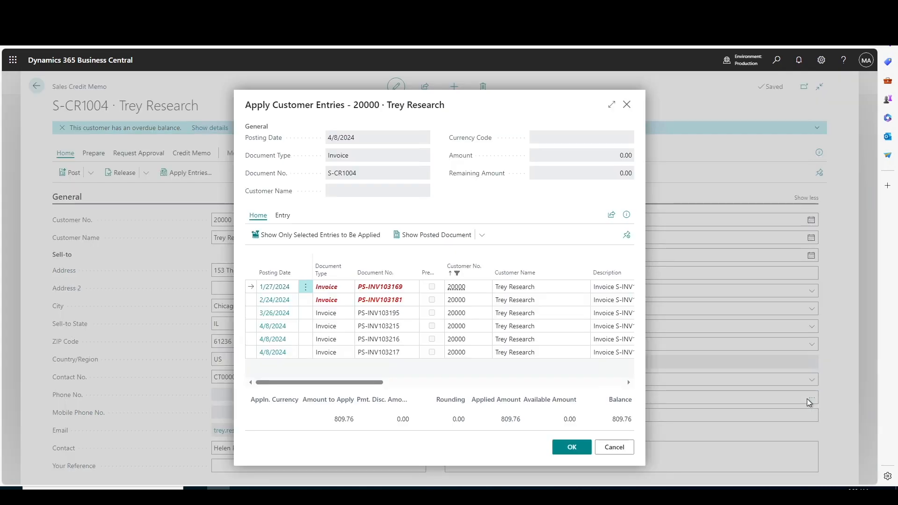
left_click_drag(382, 385, 477, 382)
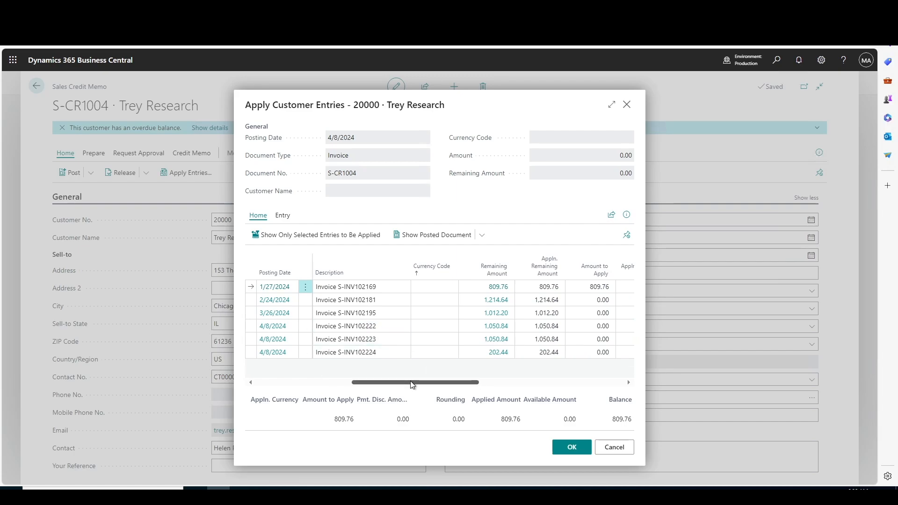
left_click(569, 450)
left_click(788, 416)
- Add an item line to the credit memo for 1900-S PARIS Guest Chair, black, with quantity 1 and a unit price of 90
scroll(788, 419, "down", 4)
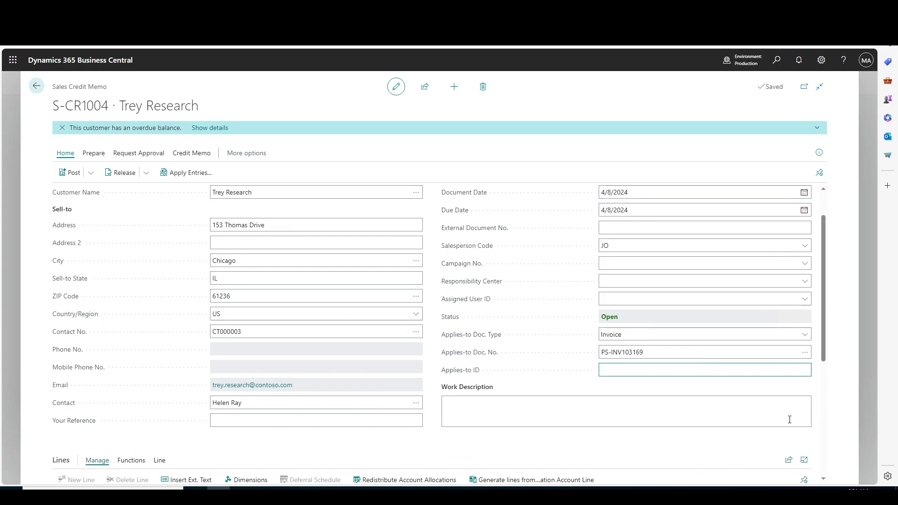
left_click(164, 387)
left_click(180, 388)
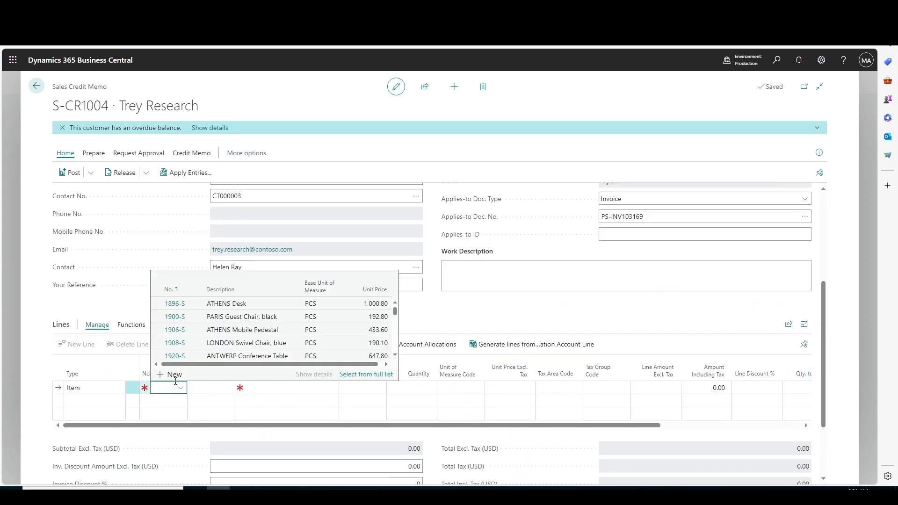
left_click(183, 316)
left_click(399, 388)
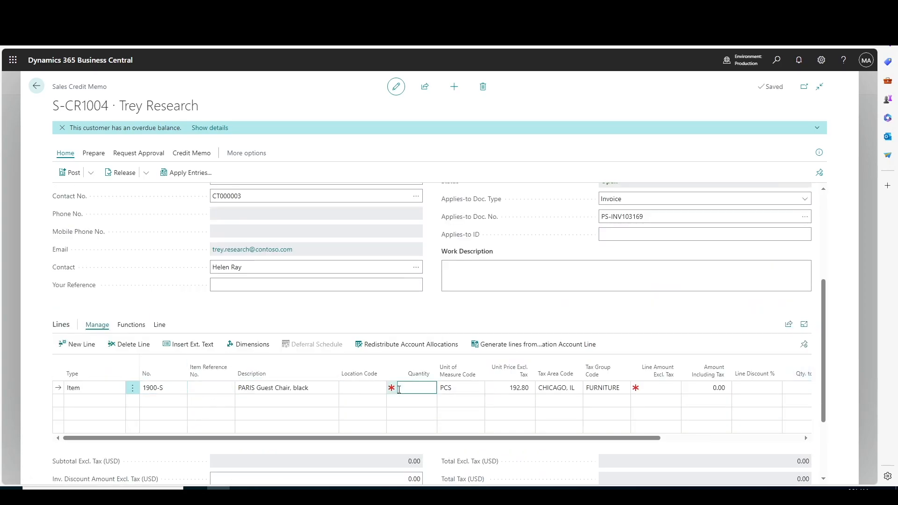
key("Return")
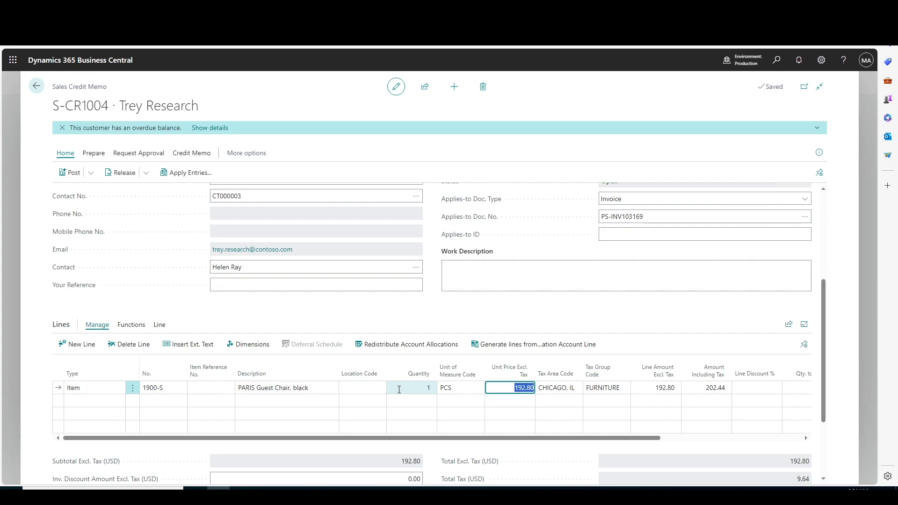
type("90")
key("Return")
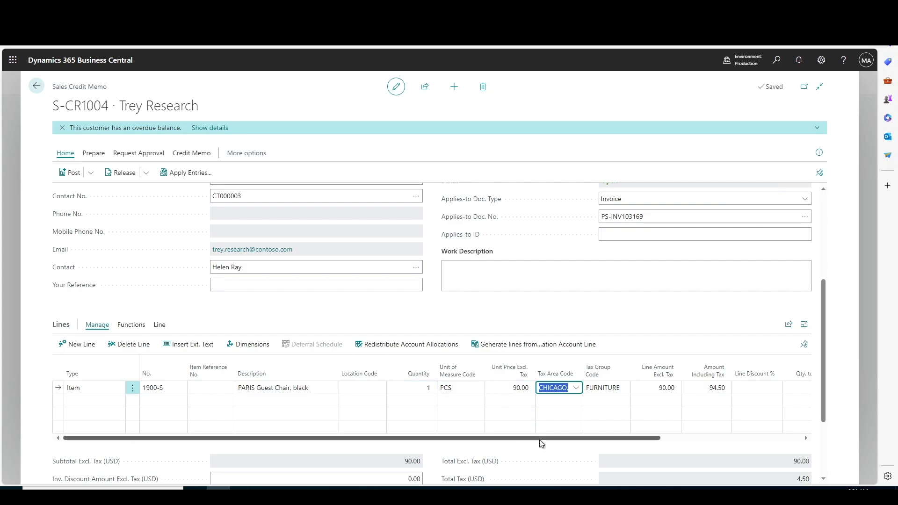
- Preview the credit memo's posting, examine its G/L entries across all columns and return to the credit memo
left_click(90, 173)
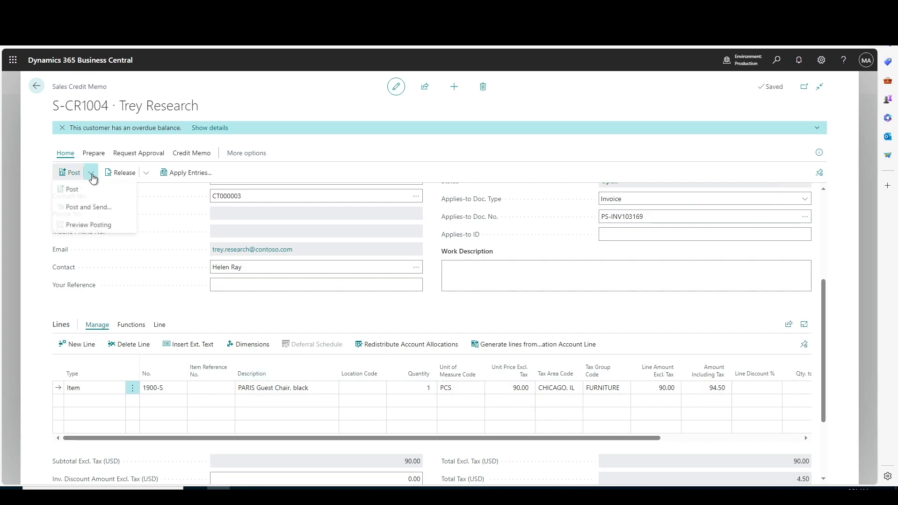
left_click(94, 227)
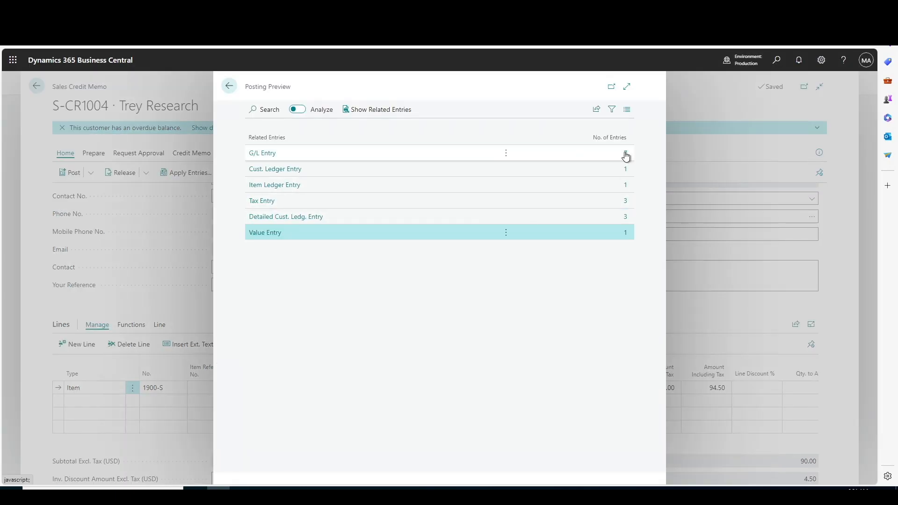
left_click(626, 156)
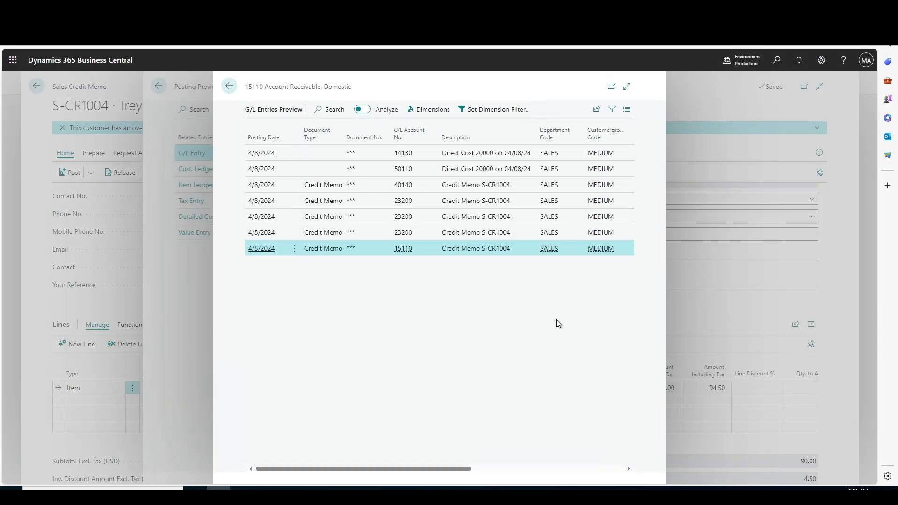
left_click(495, 469)
left_click(387, 469)
left_click(230, 86)
left_click(229, 87)
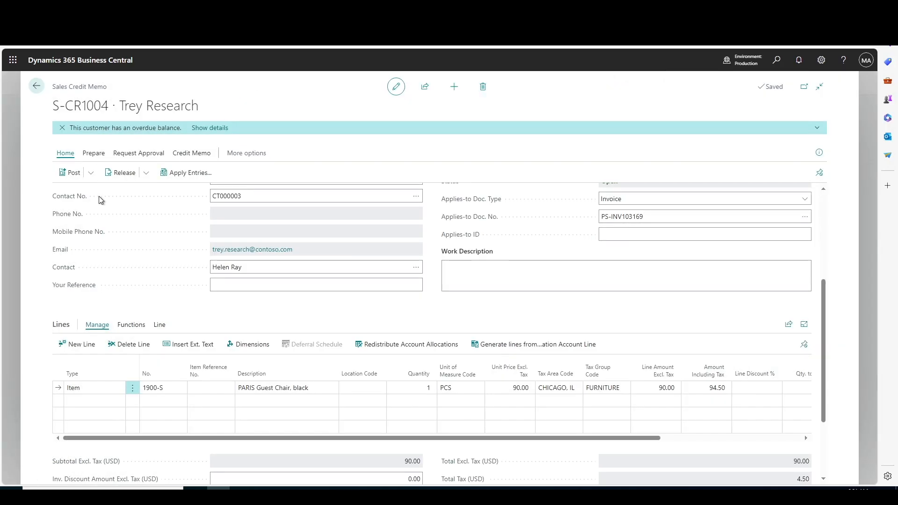
- Post the Trey Research sales credit memo
left_click(71, 174)
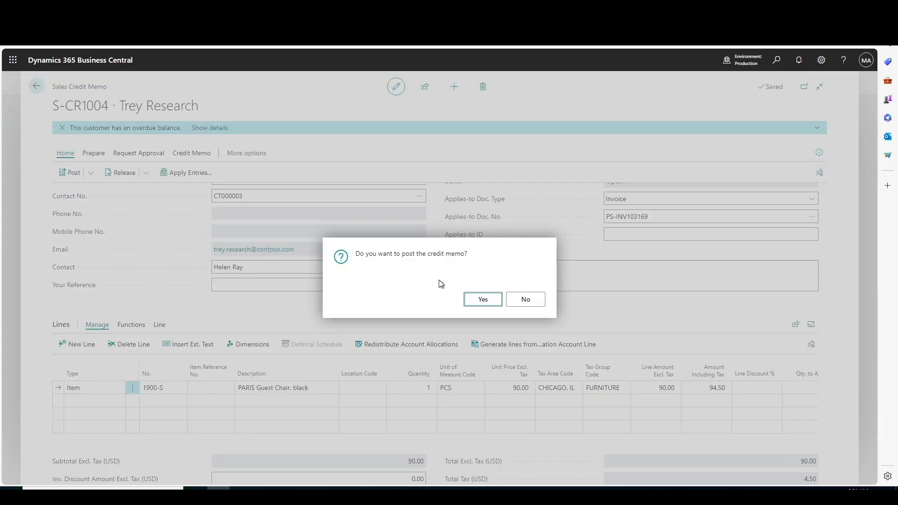
left_click(475, 307)
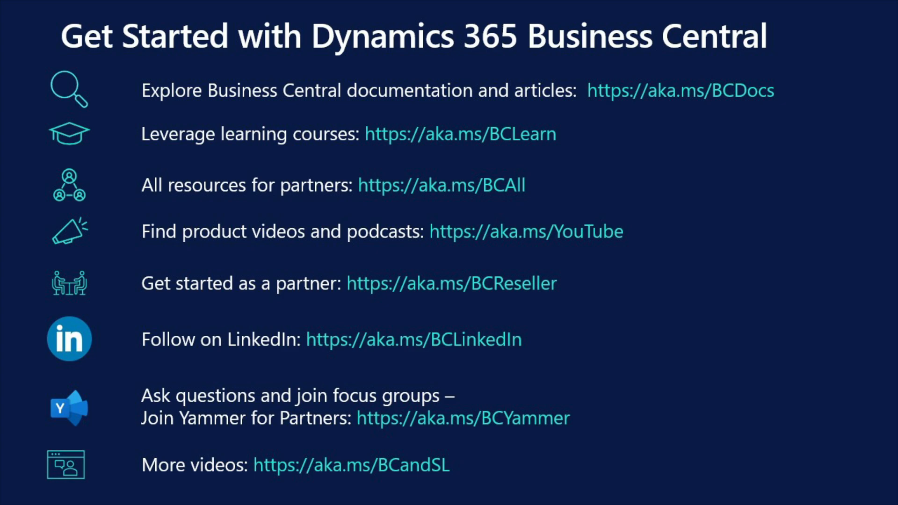